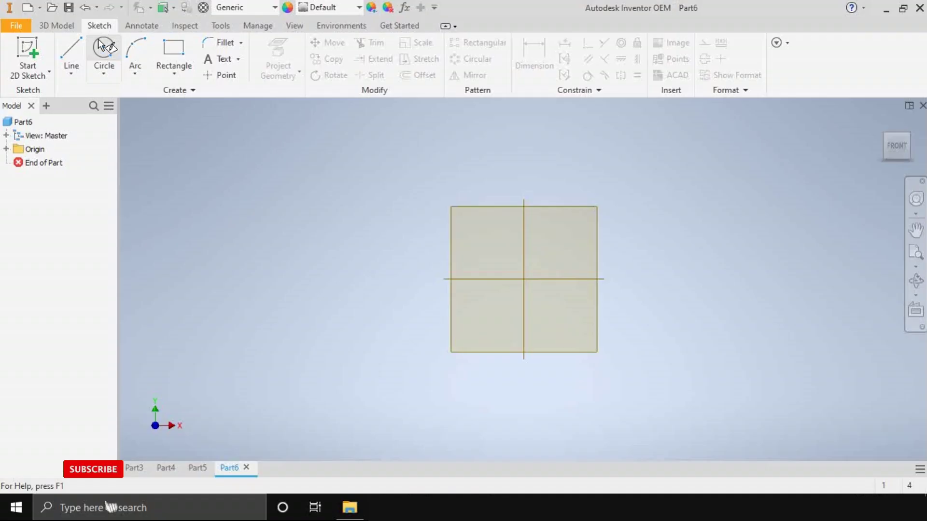
Step: Start a sketch on the XZ plane and draw an 80 mm circle at the origin
{"action": "left_click", "coordinate": [523, 329]}
{"action": "key", "text": "c"}
{"action": "left_click", "coordinate": [524, 279]}
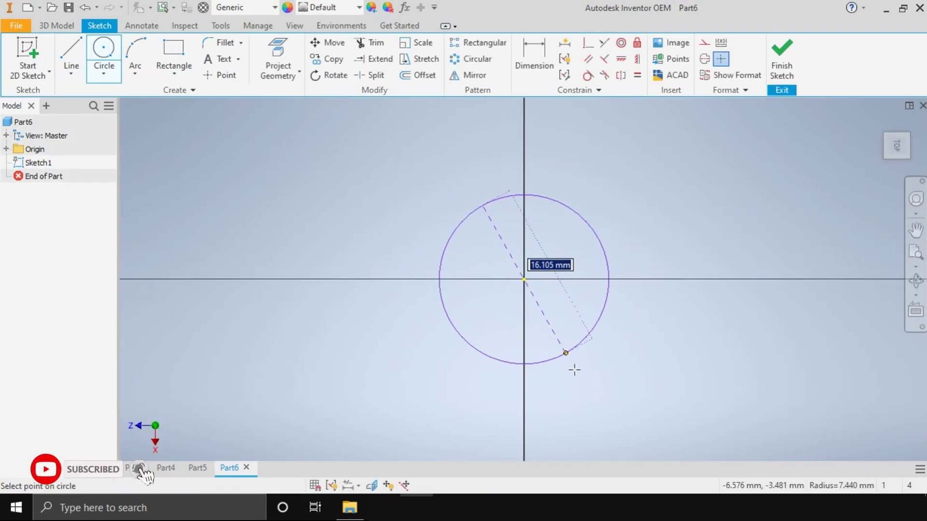
{"action": "type", "text": "80"}
{"action": "key", "text": "Return"}
{"action": "scroll", "coordinate": [546, 311], "scroll_direction": "up", "scroll_amount": 5}
Step: Draw the arm's upper edge: 180 mm line, 25 mm drop, 40 mm slot edge, 30 mm slot depth
{"action": "key", "text": "l"}
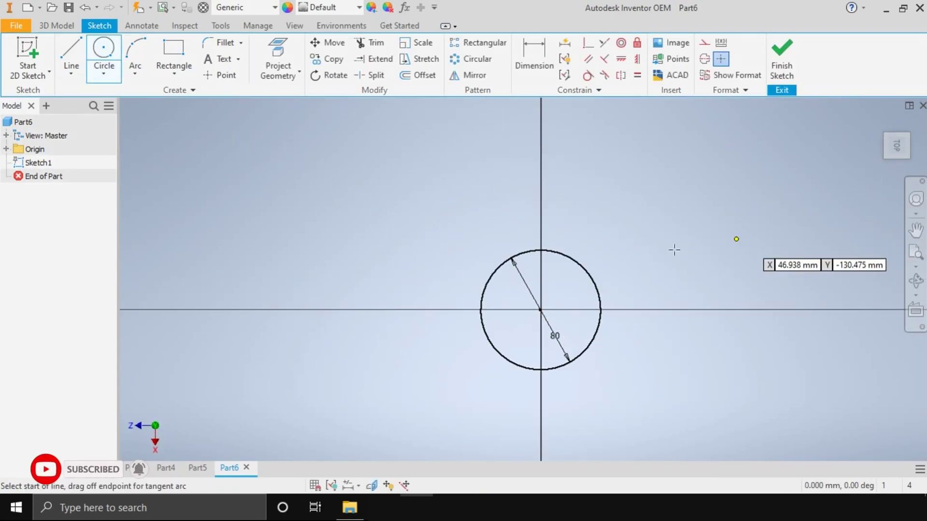
{"action": "left_click", "coordinate": [541, 249]}
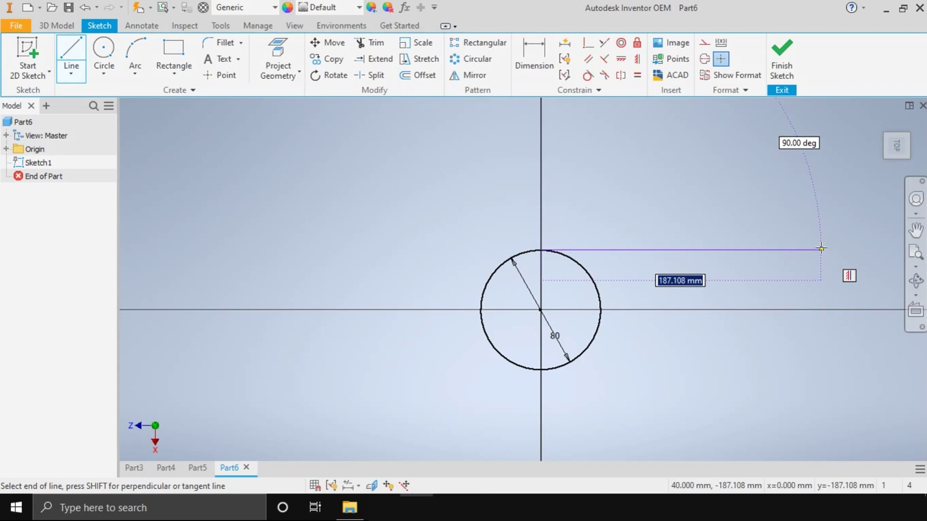
{"action": "type", "text": "180"}
{"action": "key", "text": "Return"}
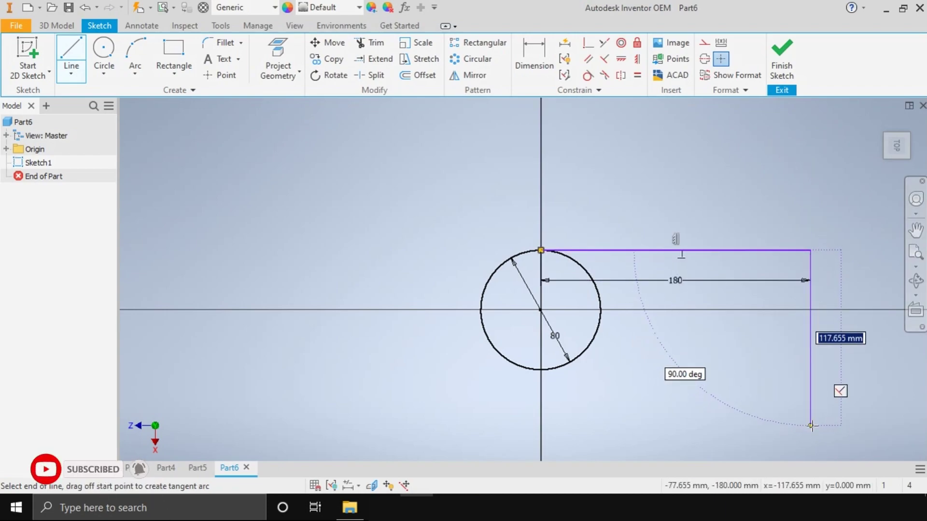
{"action": "type", "text": "25"}
{"action": "key", "text": "Return"}
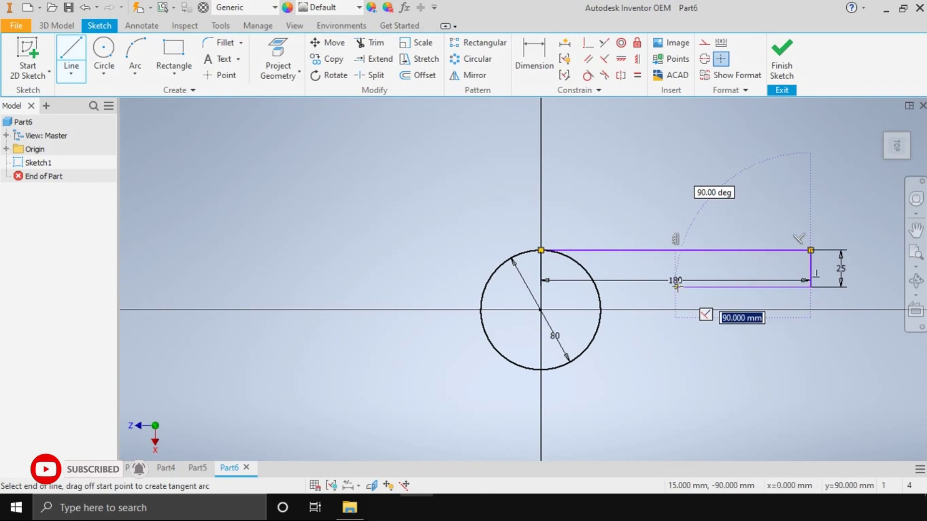
{"action": "type", "text": "40"}
{"action": "key", "text": "Return"}
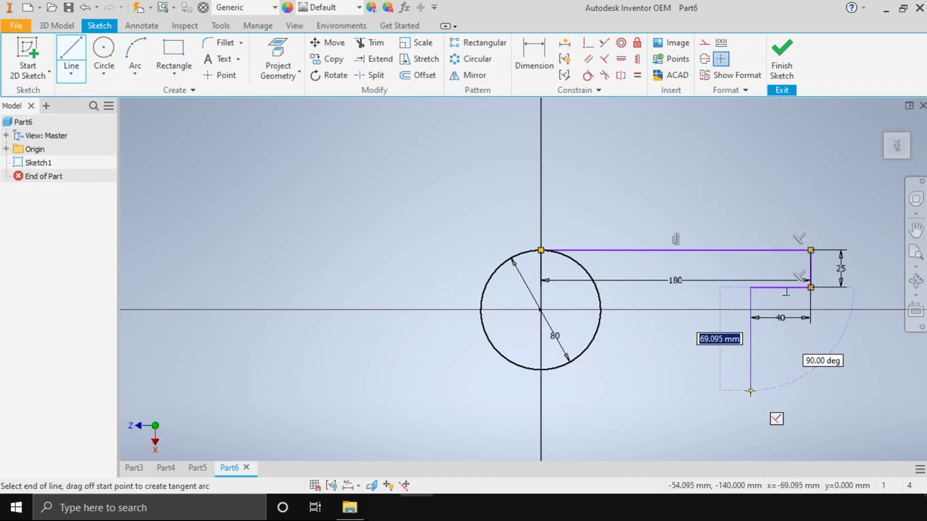
{"action": "type", "text": "0"}
{"action": "key", "text": "Return"}
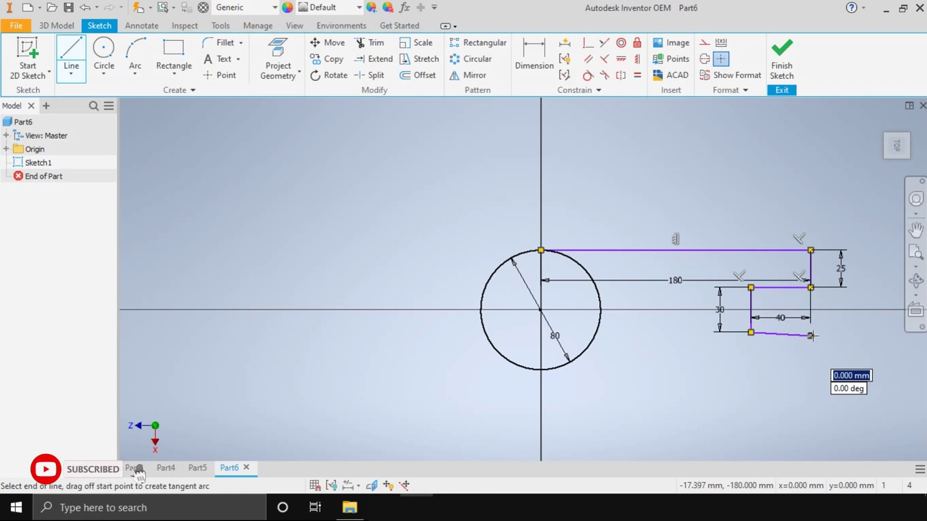
{"action": "left_click", "coordinate": [812, 335]}
{"action": "key", "text": "Escape"}
Step: Close the arm outline from the slot's lower corner back to the circle's bottom
{"action": "key", "text": "l"}
{"action": "left_click", "coordinate": [750, 332]}
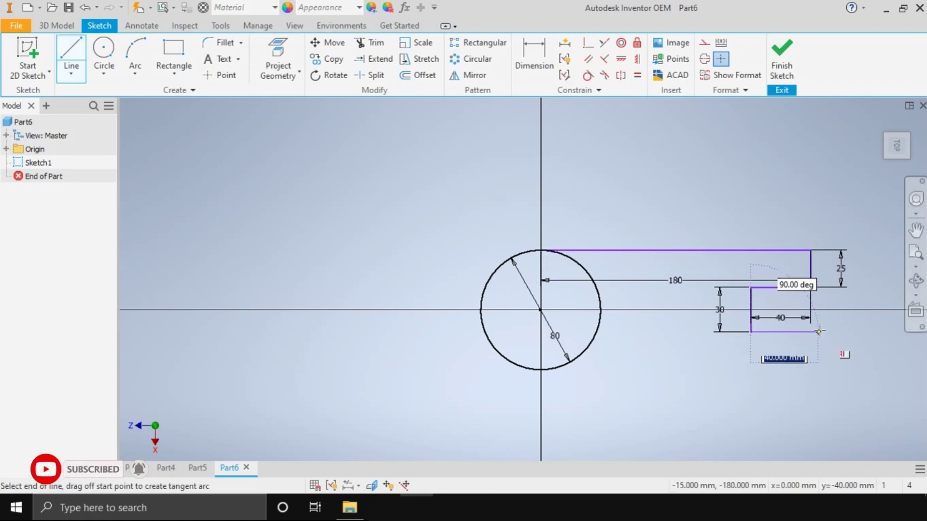
{"action": "left_click", "coordinate": [812, 333]}
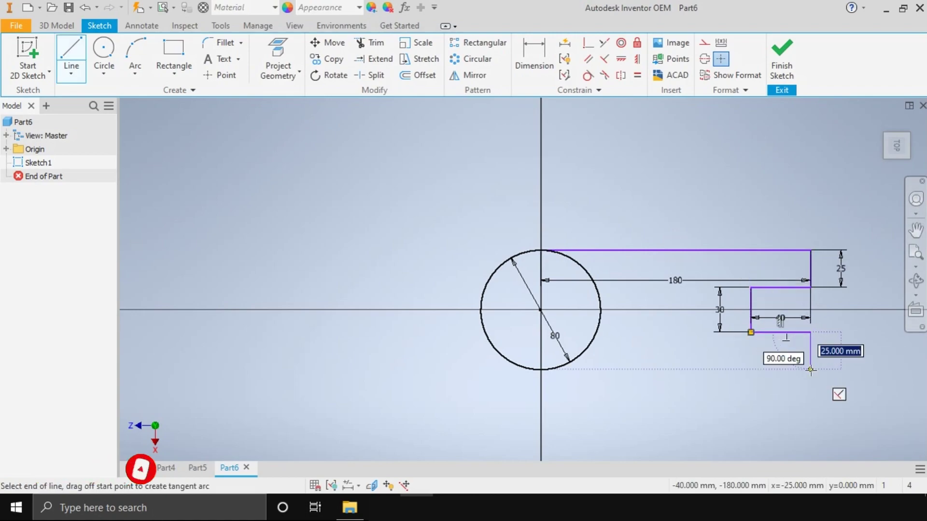
{"action": "left_click", "coordinate": [811, 369]}
{"action": "left_click", "coordinate": [540, 370]}
{"action": "key", "text": "Escape"}
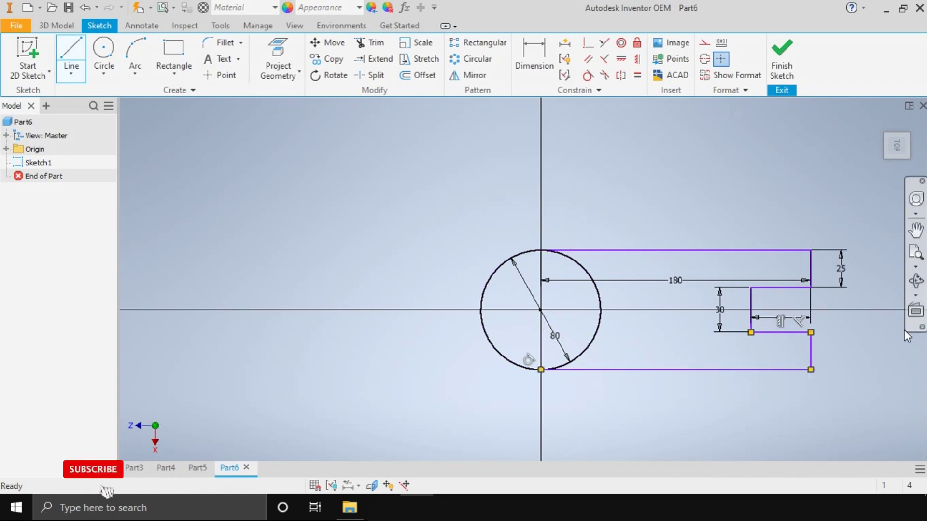
Step: Extrude the circle and slotted arm profiles 20 mm symmetrically into a solid plate
{"action": "key", "text": "l"}
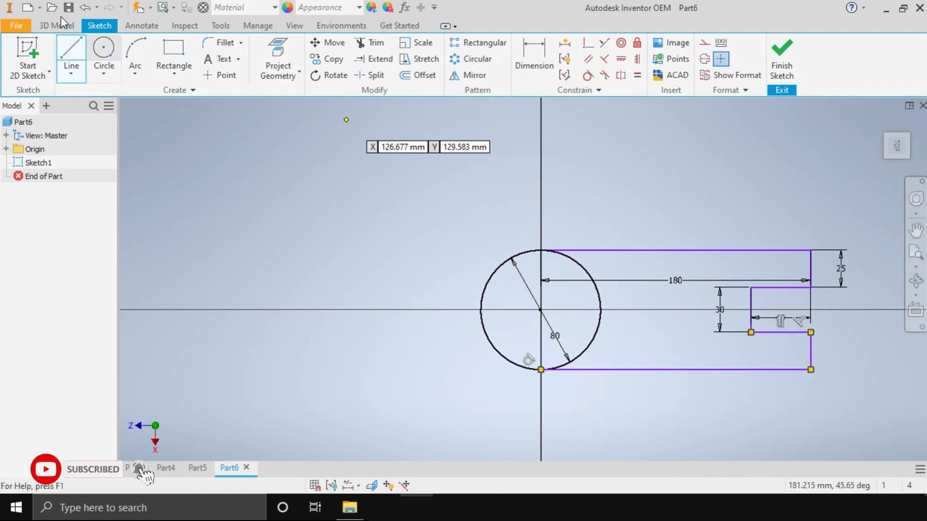
{"action": "left_click", "coordinate": [56, 25]}
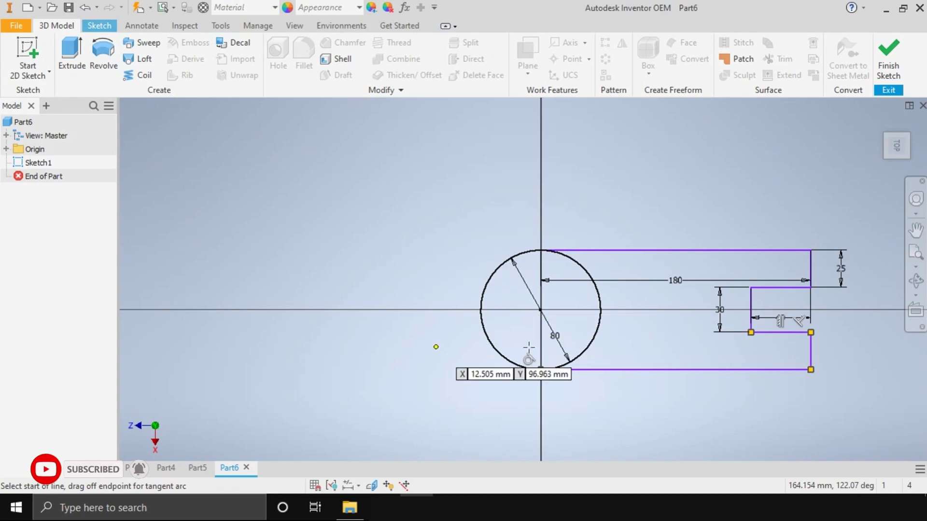
{"action": "left_click", "coordinate": [71, 51]}
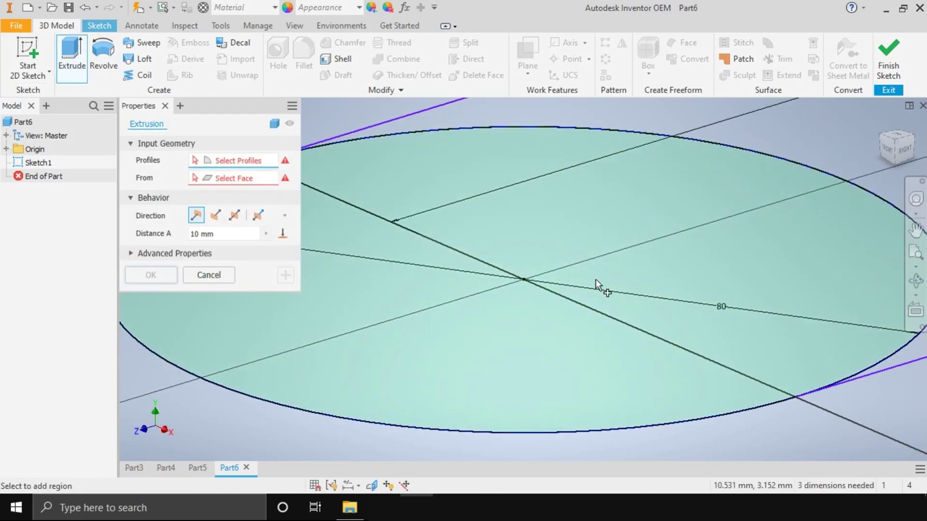
{"action": "left_click", "coordinate": [596, 279]}
{"action": "left_click", "coordinate": [815, 230]}
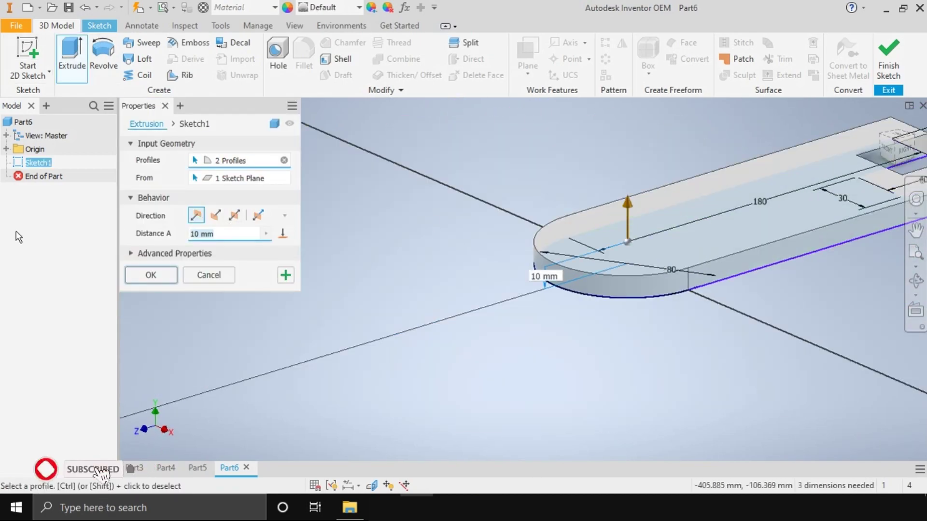
{"action": "type", "text": "20"}
{"action": "left_click", "coordinate": [235, 215]}
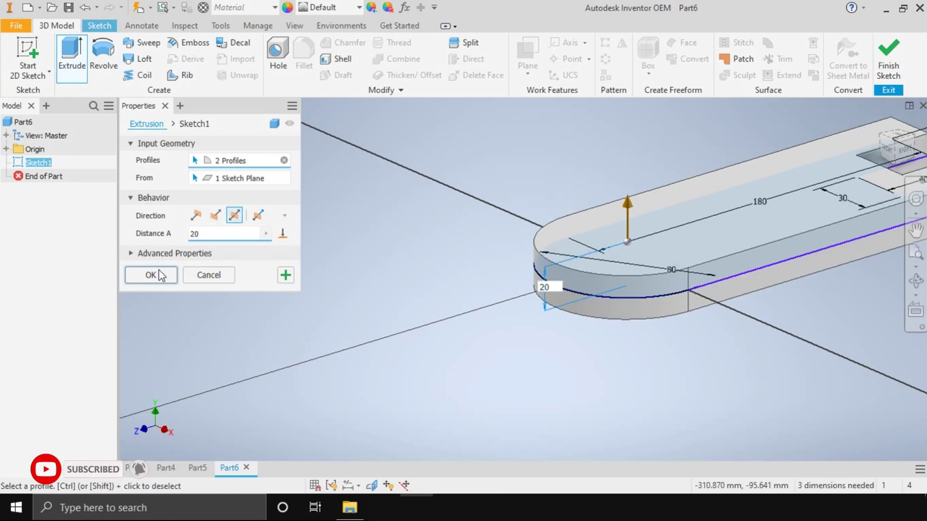
{"action": "left_click", "coordinate": [157, 274]}
{"action": "left_click", "coordinate": [662, 229]}
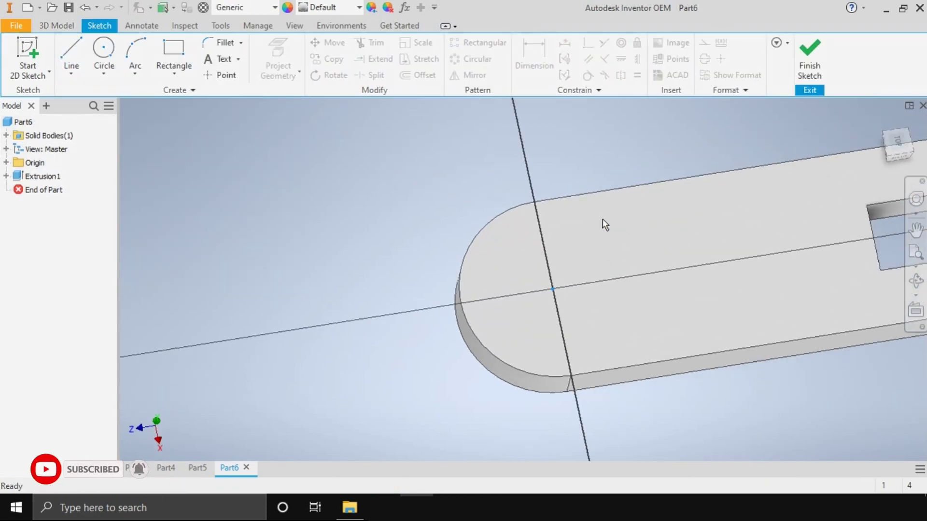
Step: Draw a circle on the 80 mm eyelet edge and extrude it 20 mm as a boss
{"action": "left_click", "coordinate": [103, 53]}
{"action": "left_click", "coordinate": [524, 279]}
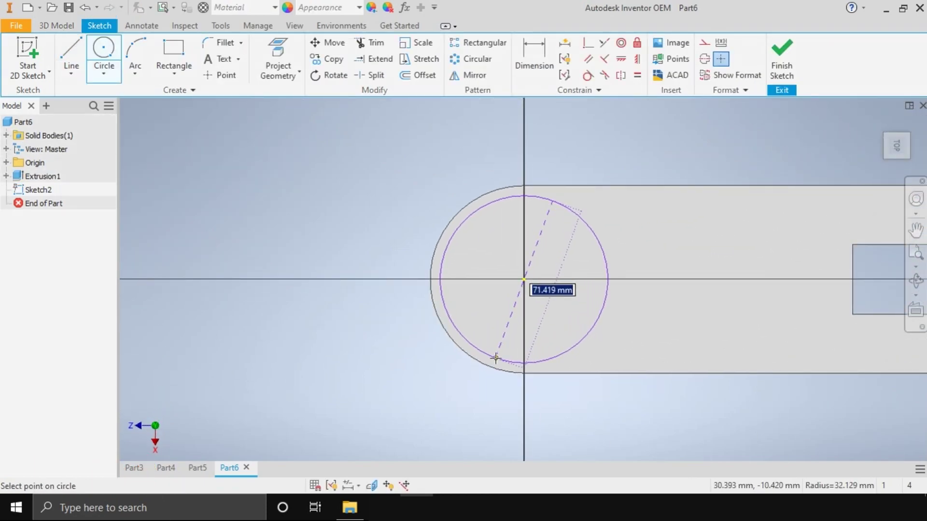
{"action": "left_click", "coordinate": [457, 346]}
{"action": "left_click", "coordinate": [57, 25]}
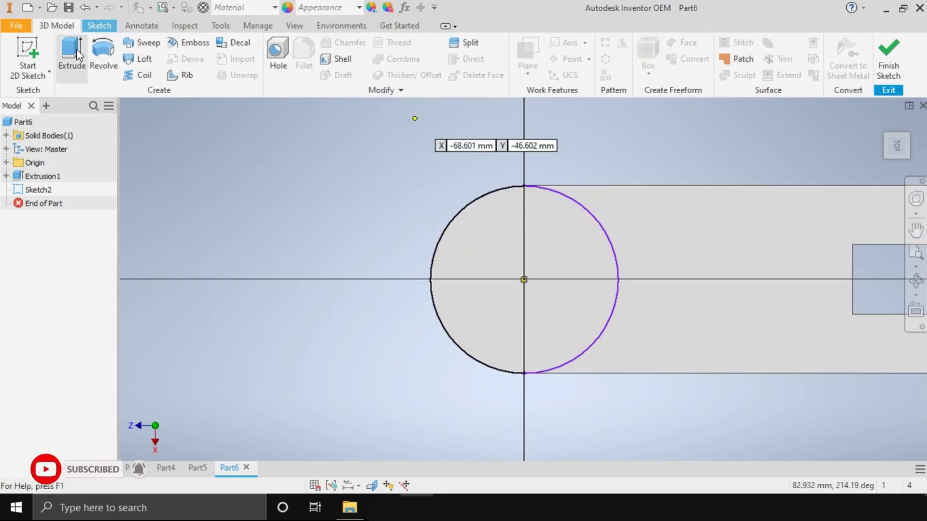
{"action": "left_click", "coordinate": [72, 53]}
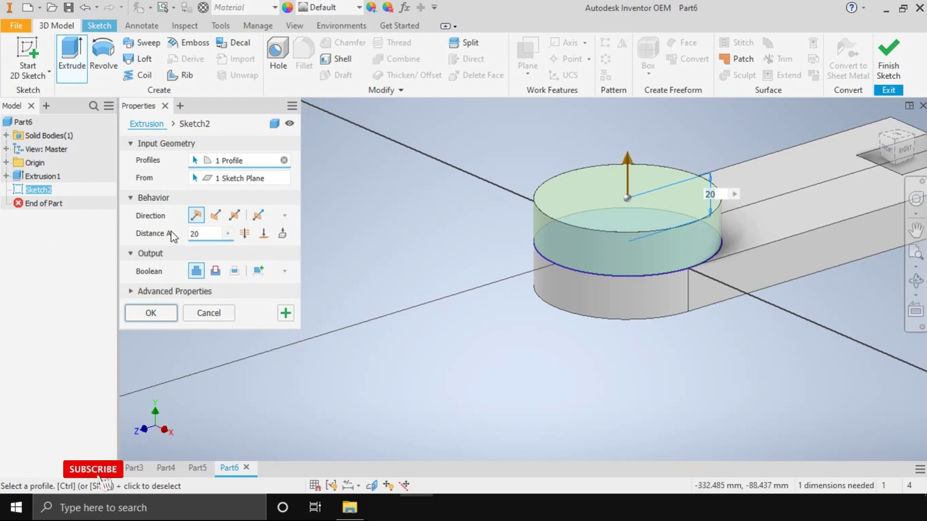
{"action": "key", "text": "Return"}
Step: Start a sketch on the boss top face, show the origin planes and switch to a right-side view
{"action": "left_click", "coordinate": [589, 159]}
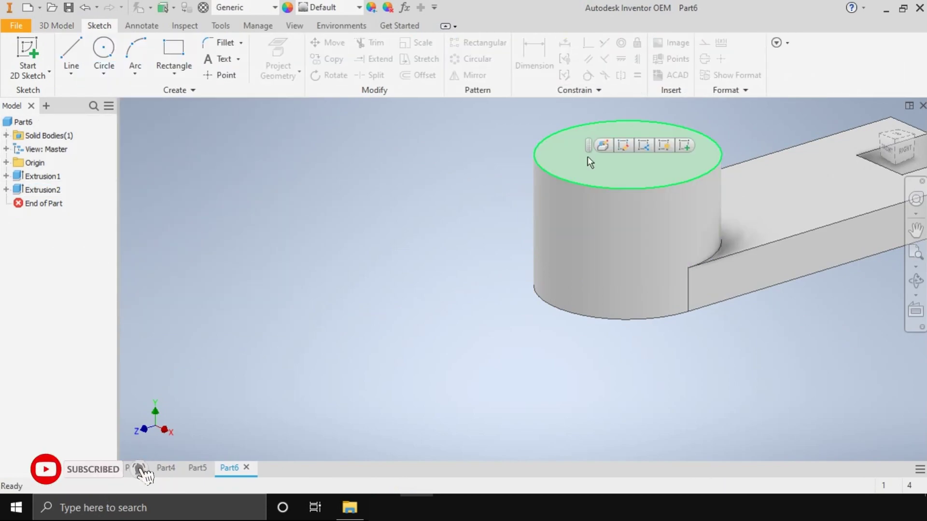
{"action": "key", "text": "s"}
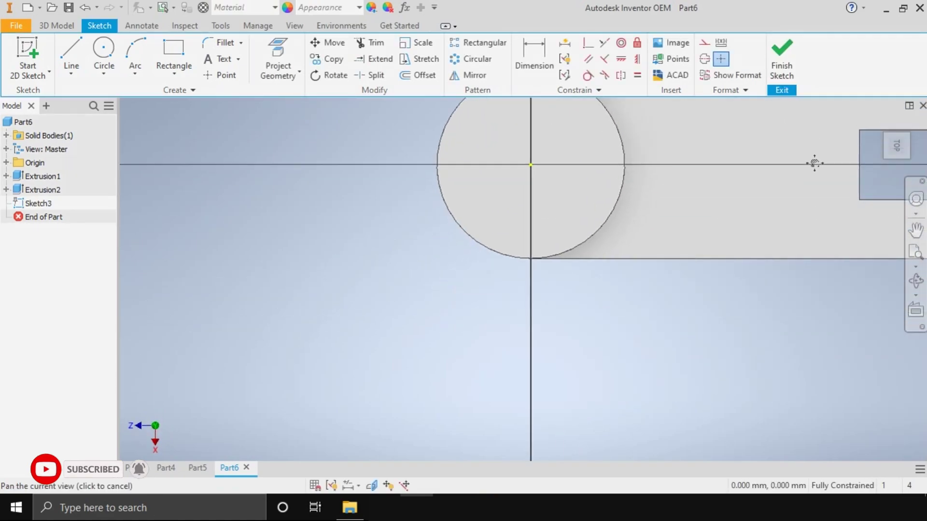
{"action": "left_click", "coordinate": [6, 163]}
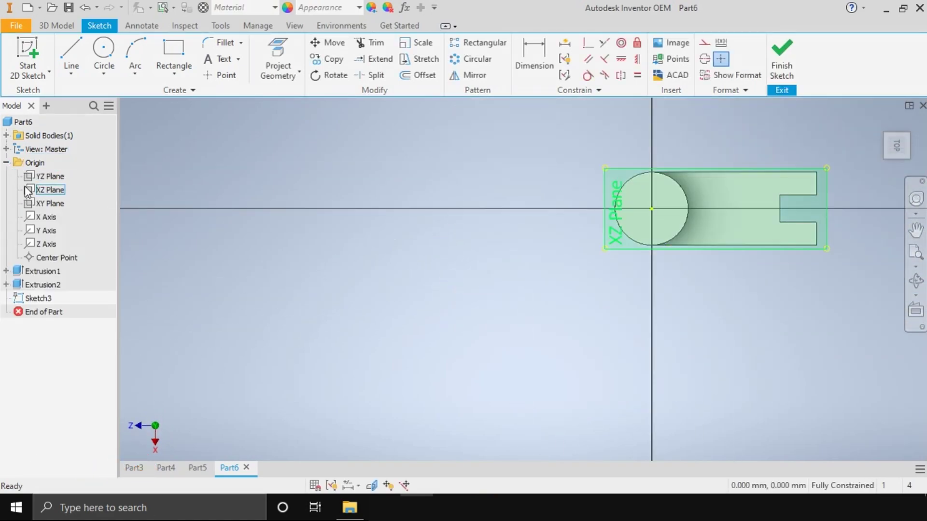
{"action": "middle_click_drag", "start_coordinate": [871, 166], "coordinate": [875, 97], "text": "shift"}
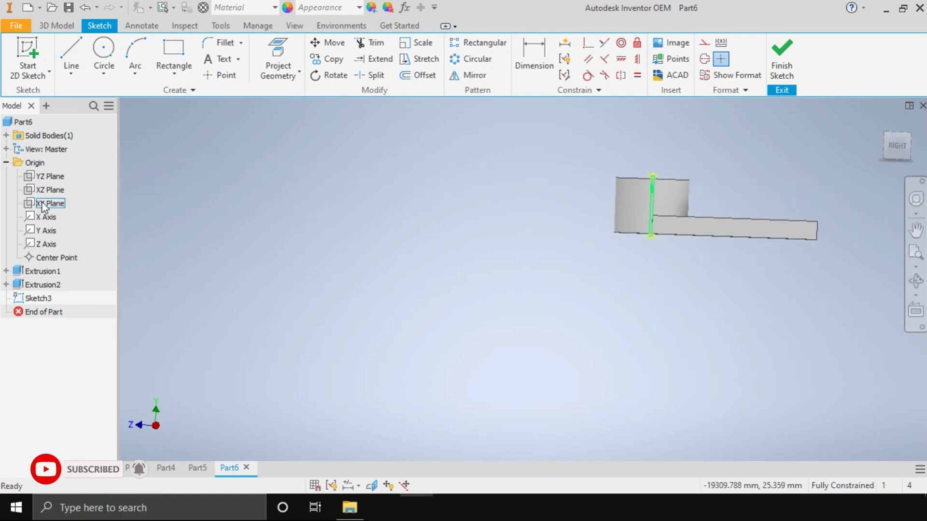
{"action": "left_click", "coordinate": [49, 177]}
{"action": "left_click", "coordinate": [889, 159]}
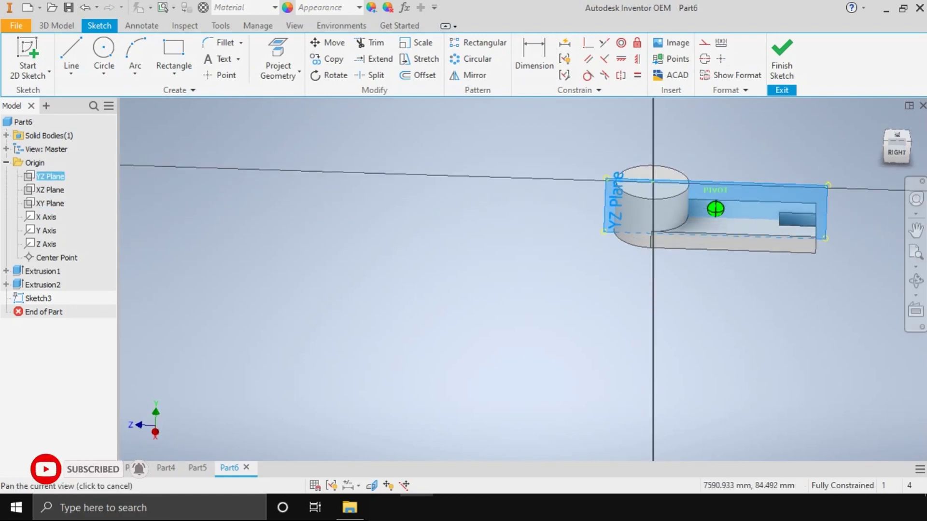
{"action": "left_click", "coordinate": [642, 141]}
{"action": "left_click_drag", "start_coordinate": [524, 234], "coordinate": [689, 234]}
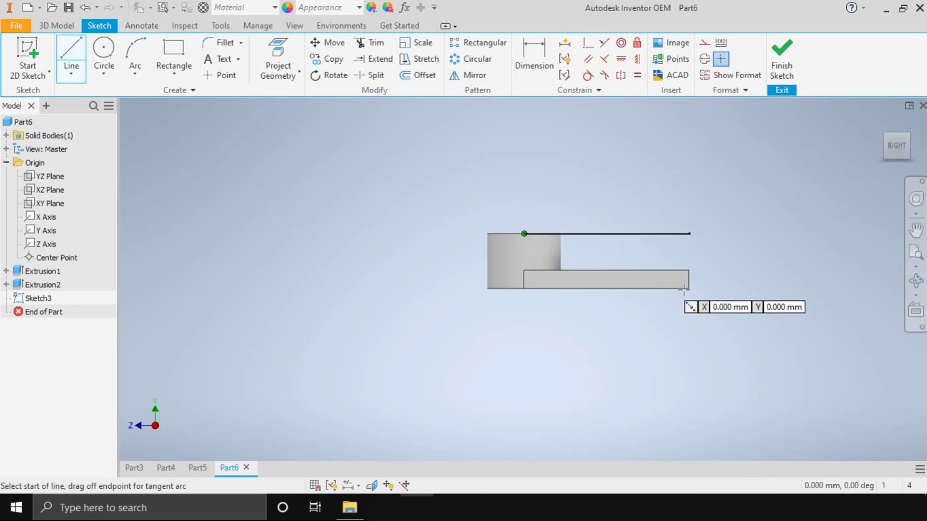
Step: Select the YZ Plane, begin a line at the arm's corner, then abandon it and finish the sketch
{"action": "left_click", "coordinate": [42, 176]}
{"action": "right_click", "coordinate": [41, 176]}
{"action": "left_click", "coordinate": [621, 294]}
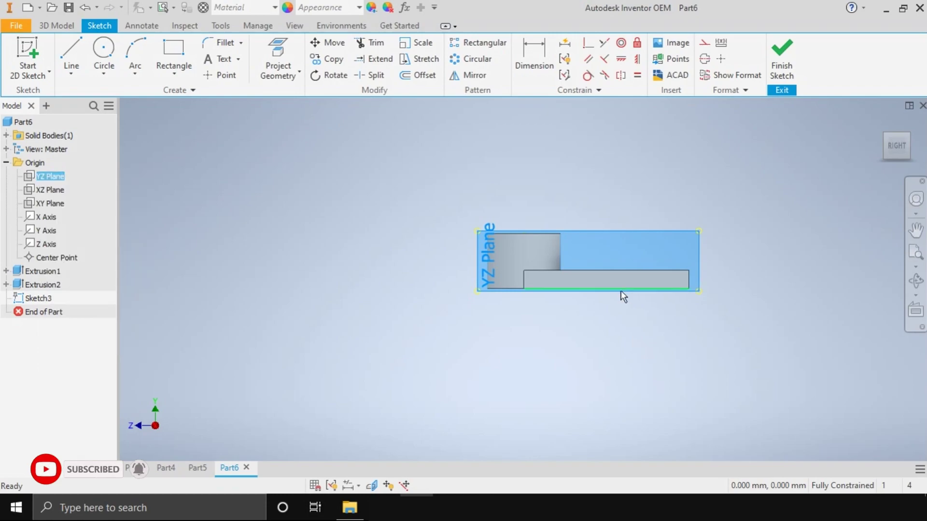
{"action": "left_click", "coordinate": [63, 178]}
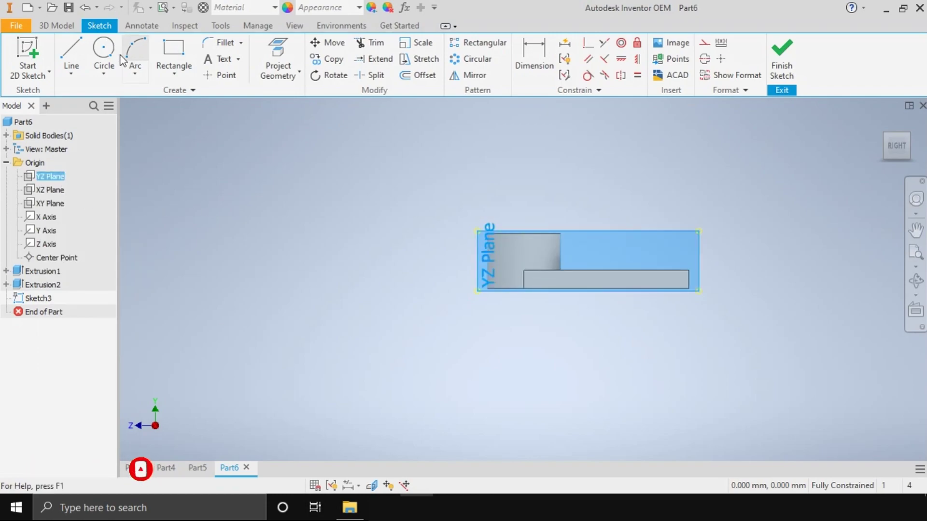
{"action": "left_click", "coordinate": [71, 51]}
{"action": "scroll", "coordinate": [688, 279], "scroll_direction": "up", "scroll_amount": 5}
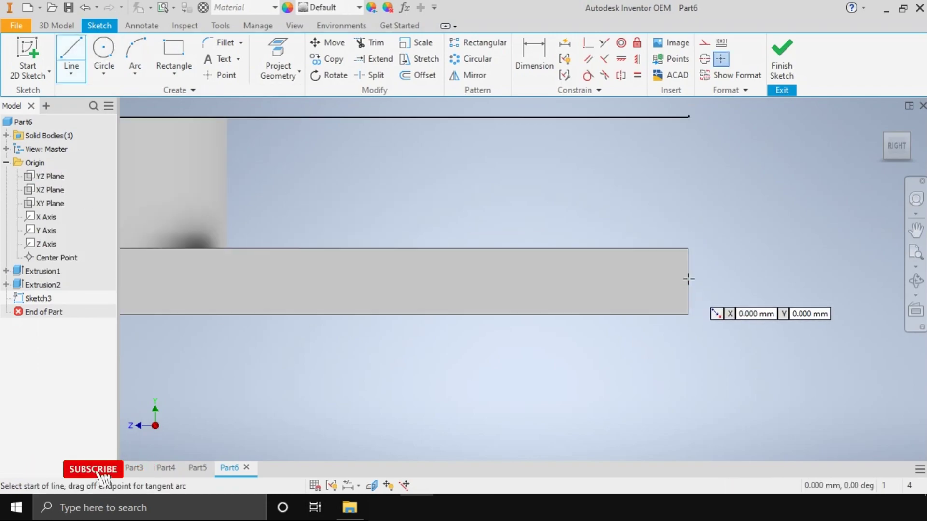
{"action": "left_click", "coordinate": [688, 314]}
{"action": "scroll", "coordinate": [689, 315], "scroll_direction": "down", "scroll_amount": 5}
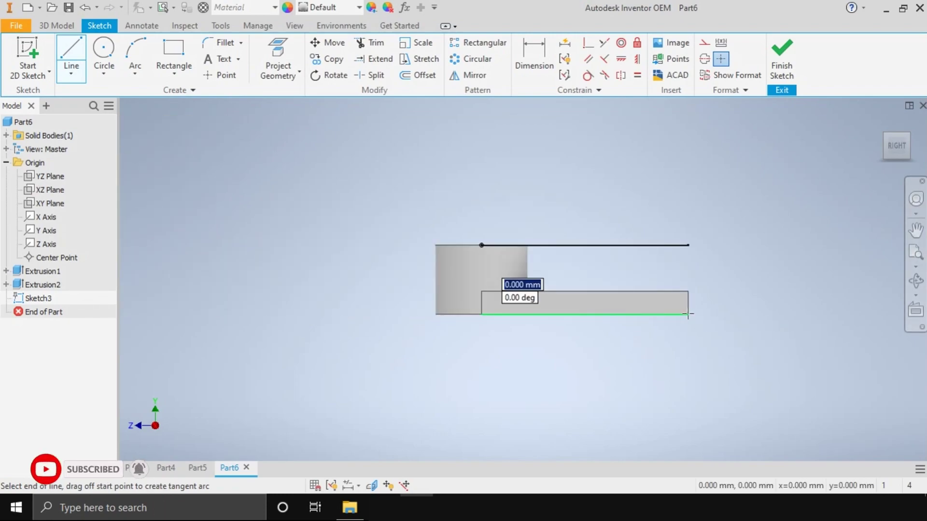
{"action": "left_click", "coordinate": [51, 177]}
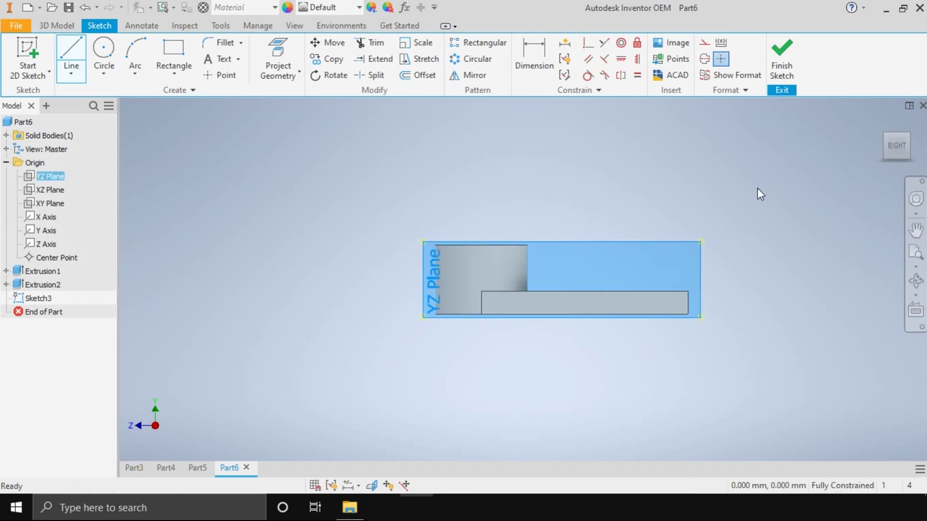
{"action": "left_click", "coordinate": [782, 61]}
Step: On a new YZ Plane sketch, draw a closed outline 270 long and 40 high ending at the boss
{"action": "left_click", "coordinate": [261, 188]}
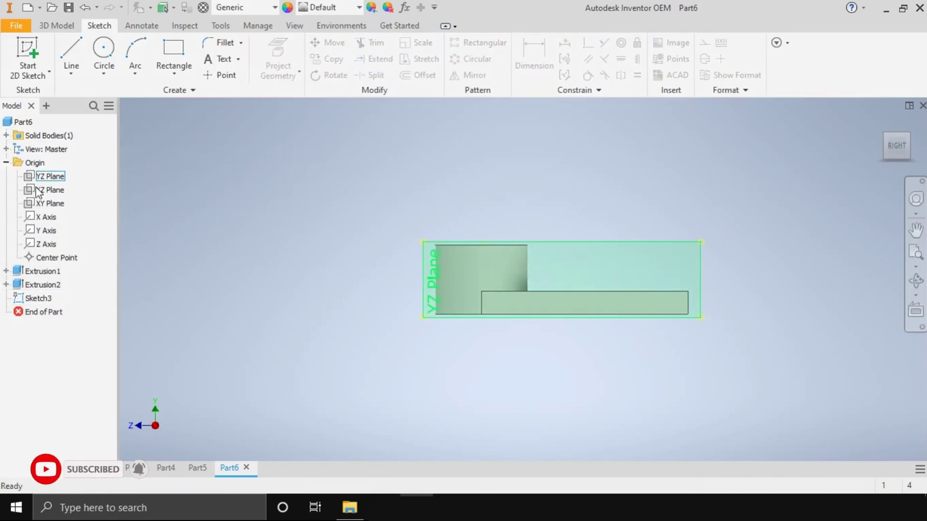
{"action": "left_click", "coordinate": [48, 177]}
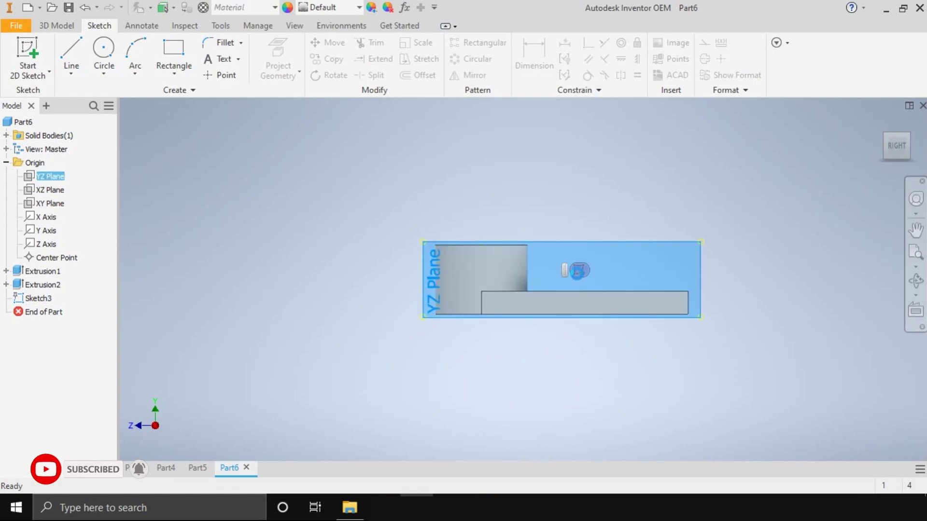
{"action": "left_click", "coordinate": [580, 271]}
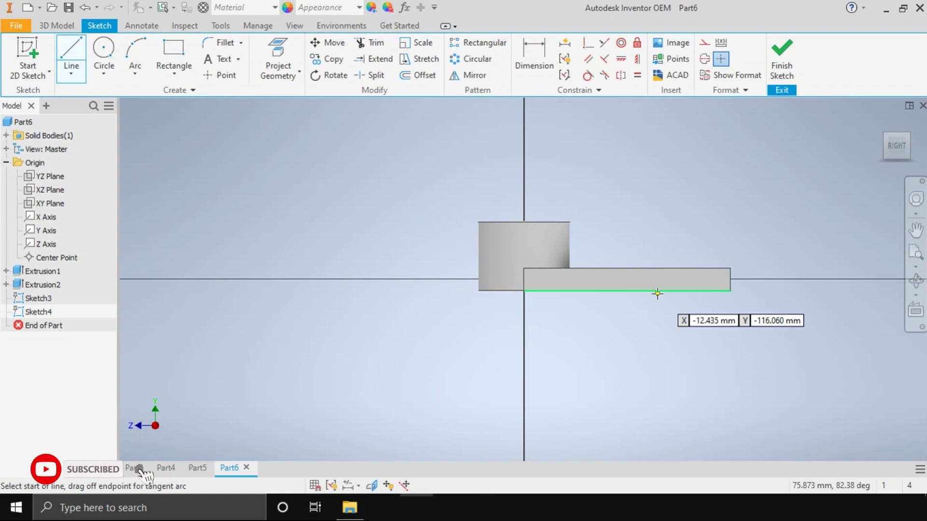
{"action": "left_click", "coordinate": [732, 291]}
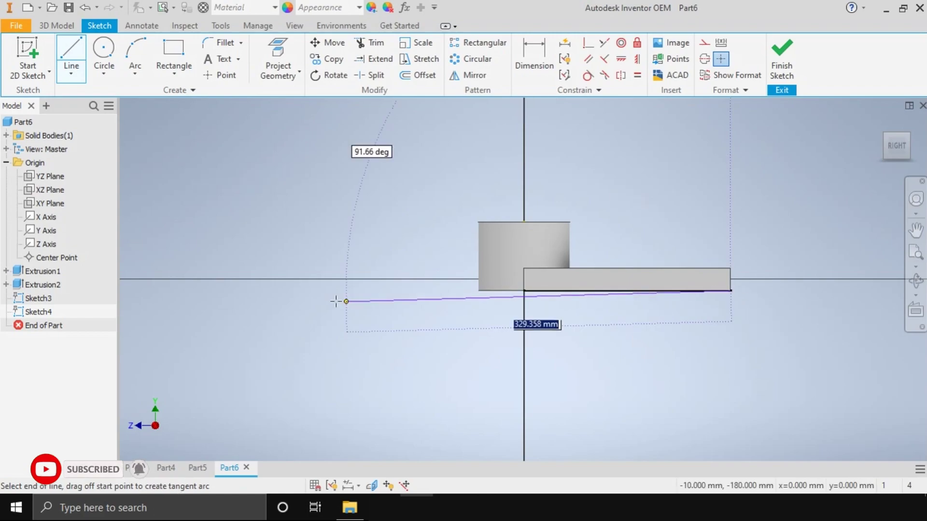
{"action": "type", "text": "270"}
{"action": "key", "text": "Return"}
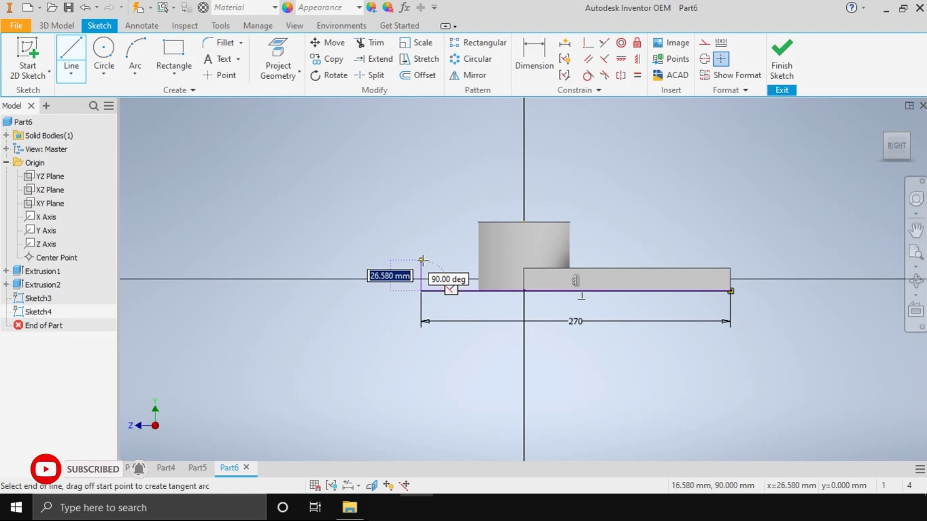
{"action": "type", "text": "40"}
{"action": "key", "text": "Return"}
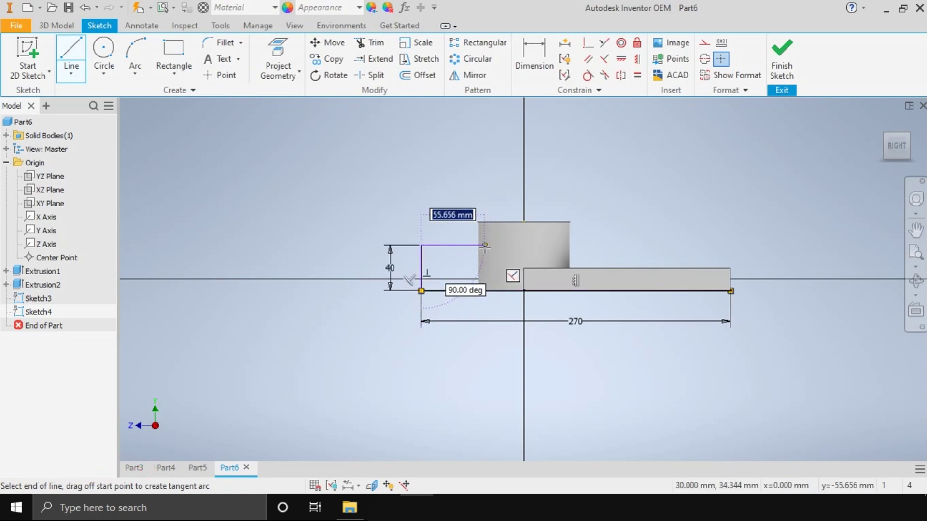
{"action": "left_click", "coordinate": [485, 246]}
{"action": "double_click", "coordinate": [487, 291]}
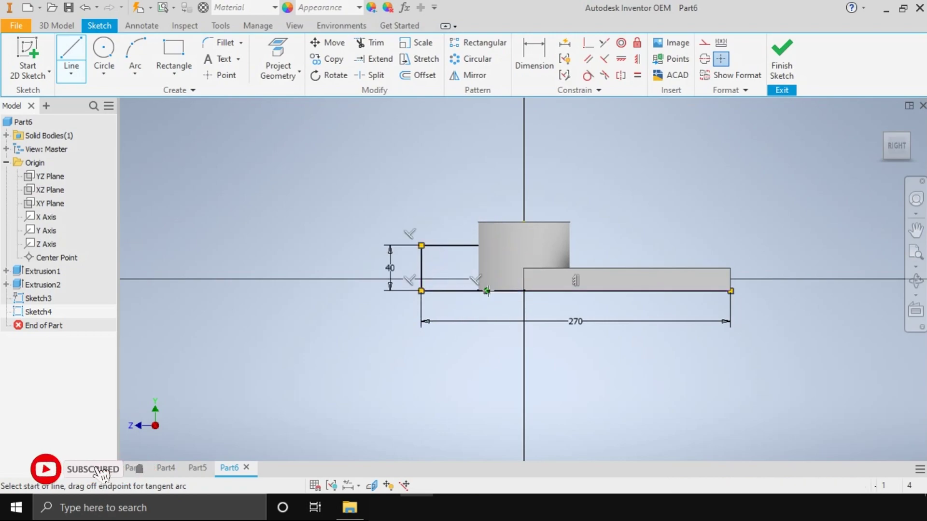
Step: Add concentric 40 and 25 circles centred on the outline's end midpoint
{"action": "left_click", "coordinate": [370, 43]}
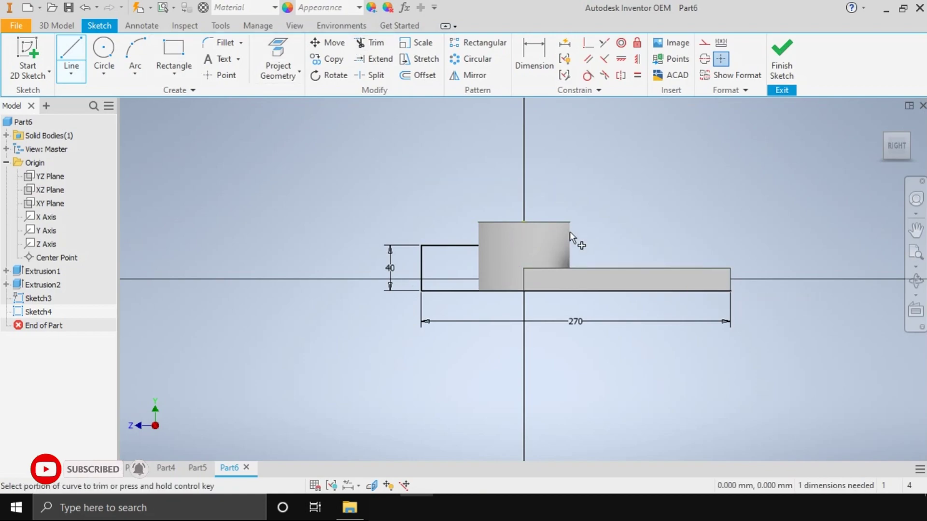
{"action": "left_click", "coordinate": [104, 53]}
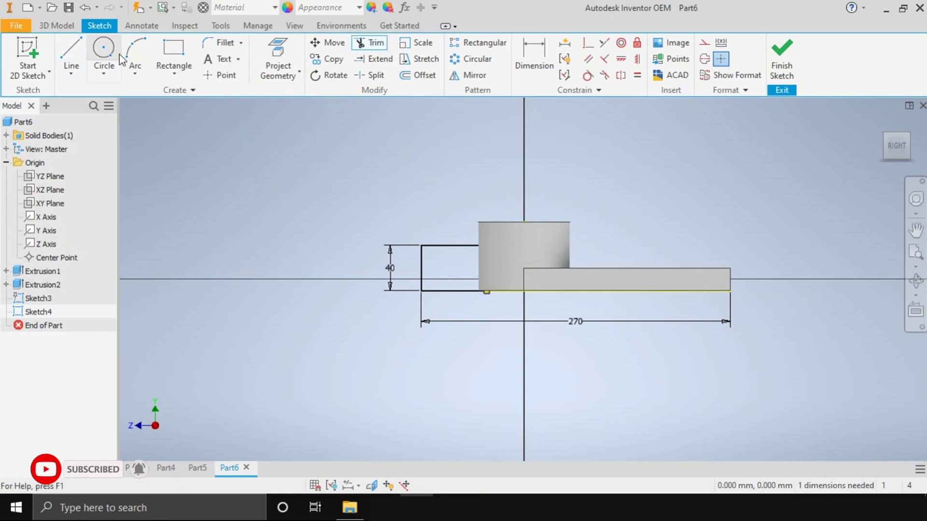
{"action": "left_click", "coordinate": [422, 268]}
{"action": "left_click", "coordinate": [421, 244]}
{"action": "left_click", "coordinate": [422, 268]}
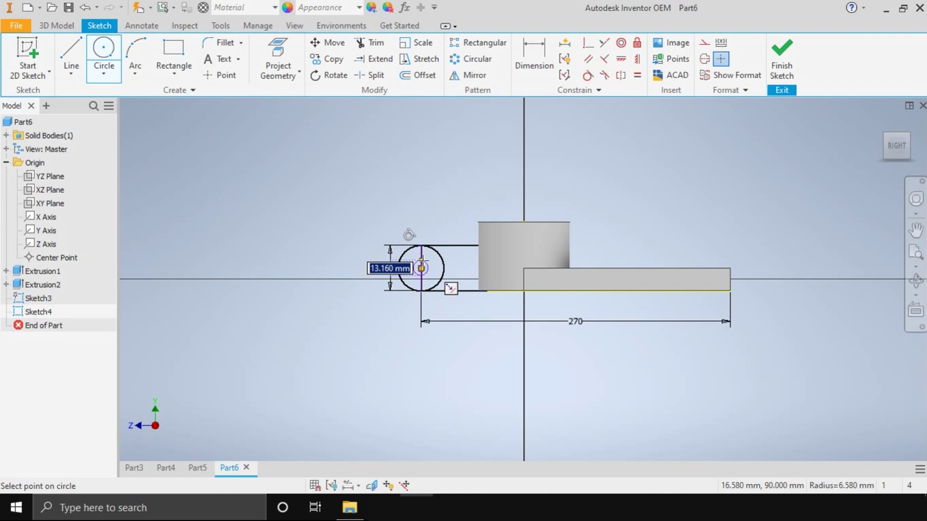
{"action": "key", "text": "Return"}
{"action": "key", "text": "Escape"}
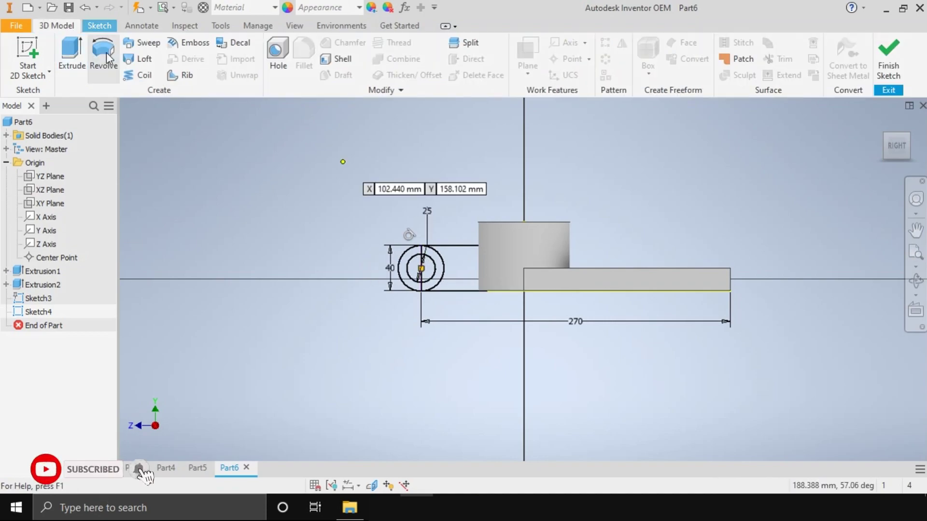
Step: Extrude the sketch profiles 40 mm symmetrically into a rounded lug with a through hole
{"action": "key", "text": "e"}
{"action": "scroll", "coordinate": [434, 268], "scroll_direction": "down", "scroll_amount": 3}
{"action": "left_click", "coordinate": [436, 302]}
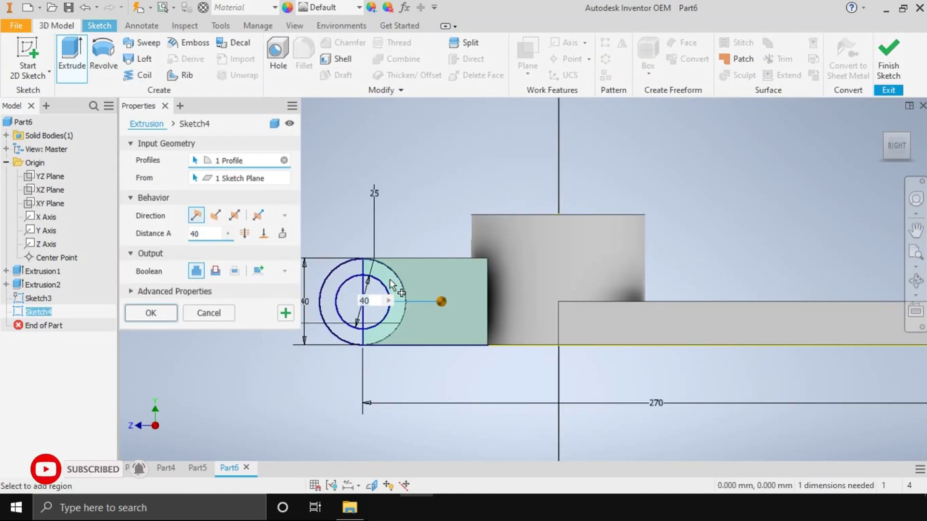
{"action": "left_click", "coordinate": [349, 269]}
{"action": "left_click", "coordinate": [354, 290]}
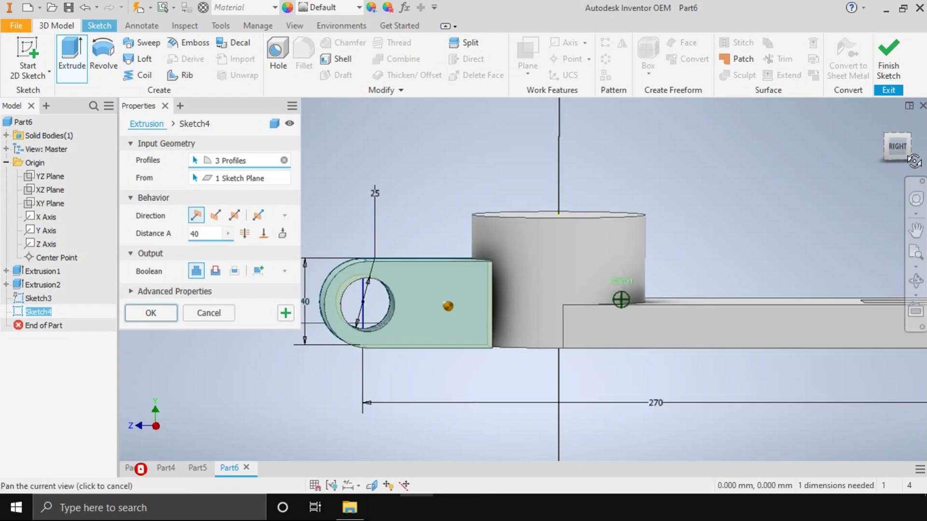
{"action": "key", "text": "F6"}
{"action": "left_click", "coordinate": [236, 216]}
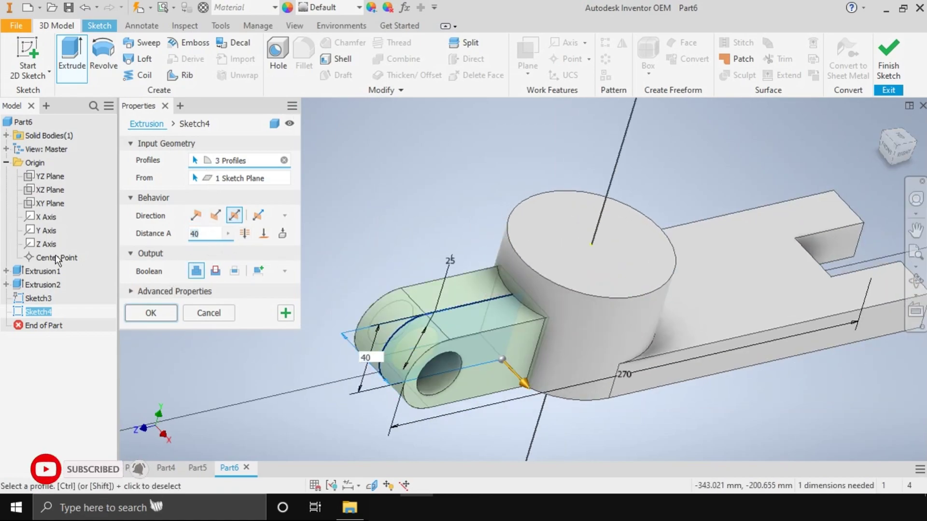
{"action": "left_click", "coordinate": [151, 314]}
{"action": "left_click", "coordinate": [622, 234]}
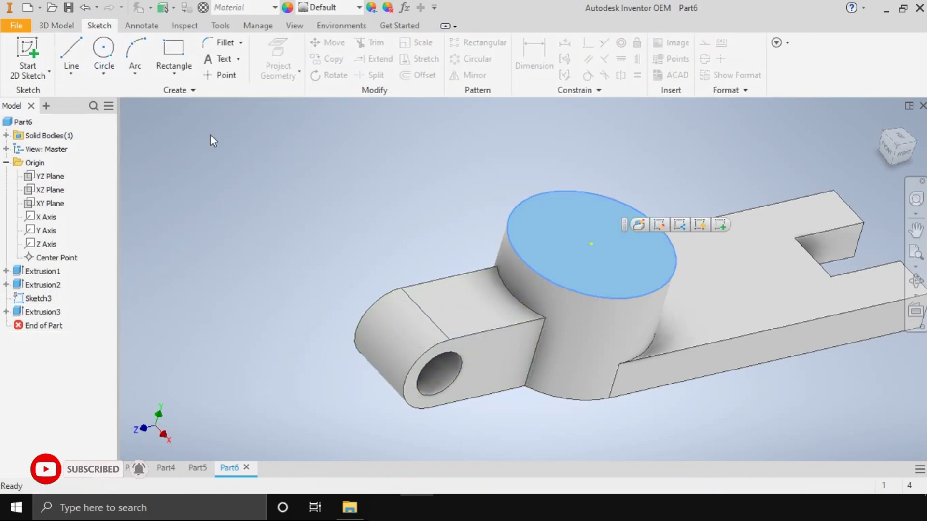
{"action": "left_click", "coordinate": [56, 26]}
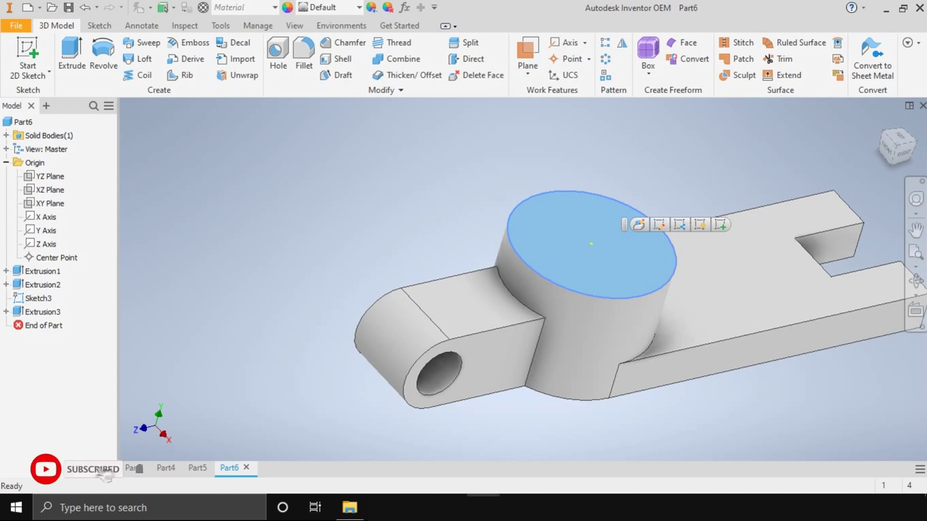
Step: Sketch a 110 mm circle at the origin on the boss top and extrude it 20 mm
{"action": "left_click", "coordinate": [600, 270]}
{"action": "key", "text": "s"}
{"action": "key", "text": "c"}
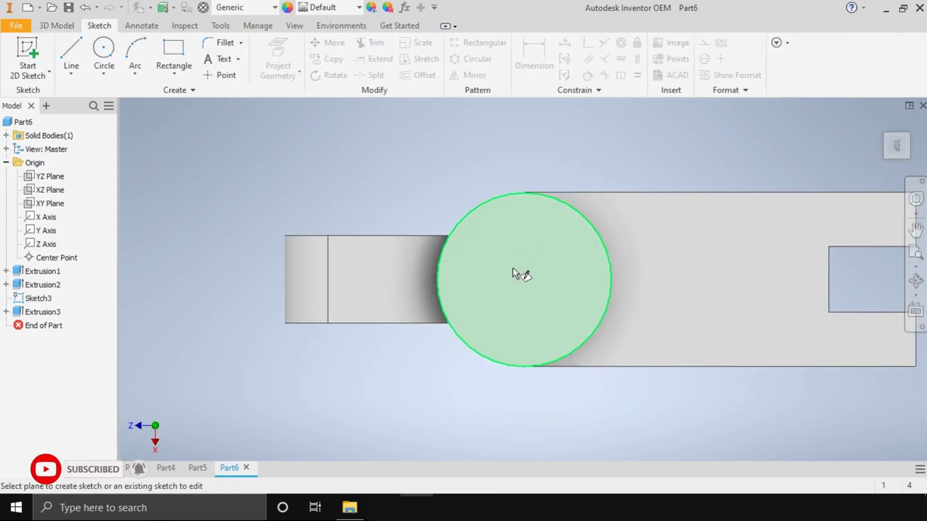
{"action": "left_click", "coordinate": [524, 279]}
{"action": "key", "text": "Escape"}
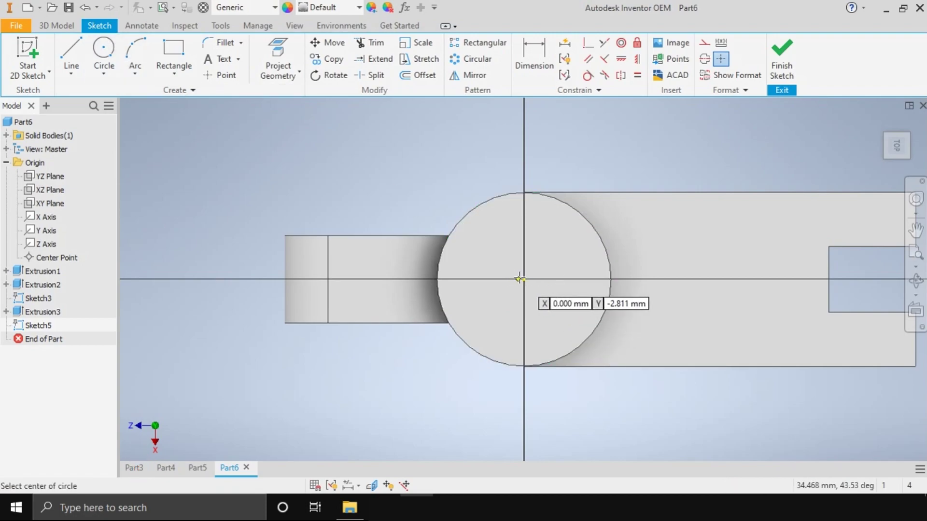
{"action": "left_click", "coordinate": [524, 279]}
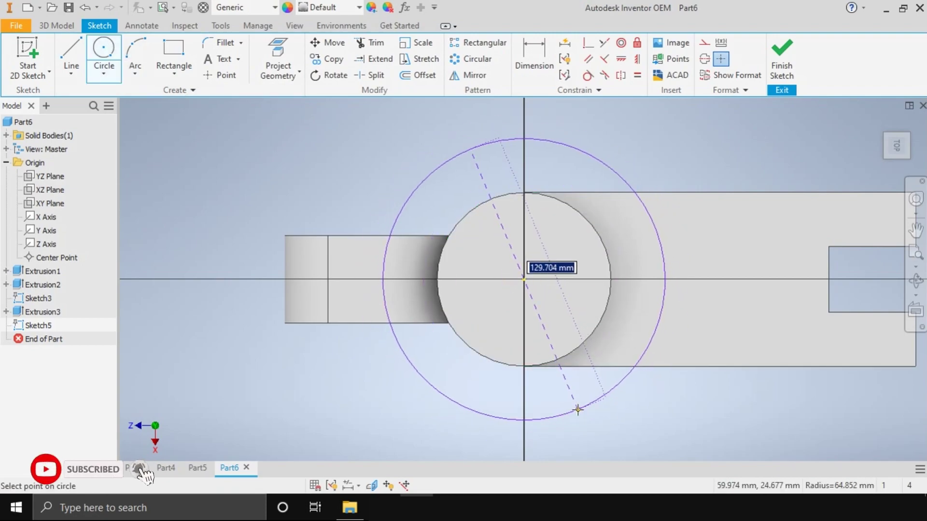
{"action": "type", "text": "110"}
{"action": "key", "text": "Return"}
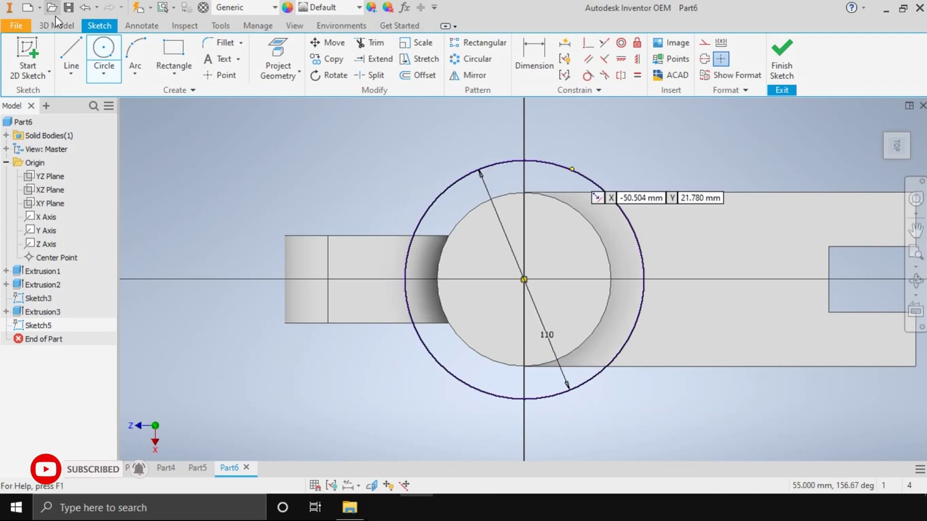
{"action": "key", "text": "e"}
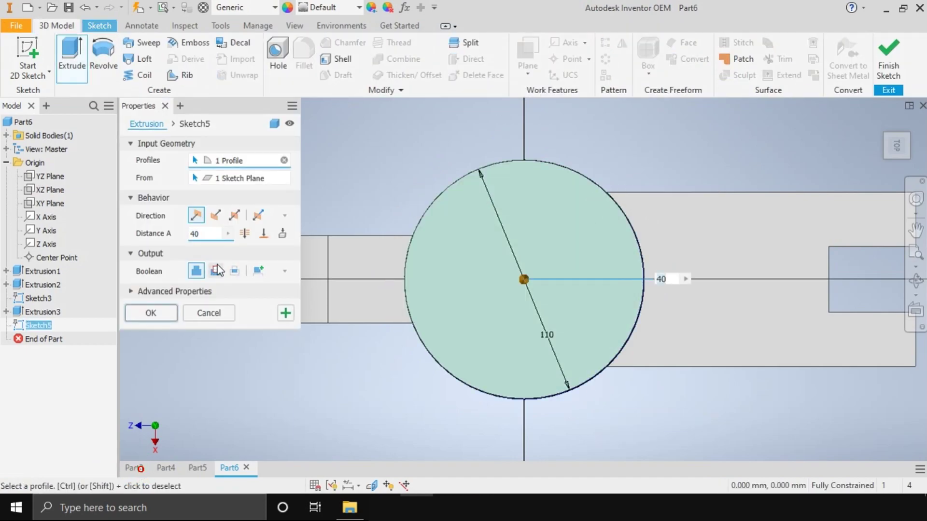
{"action": "type", "text": "20"}
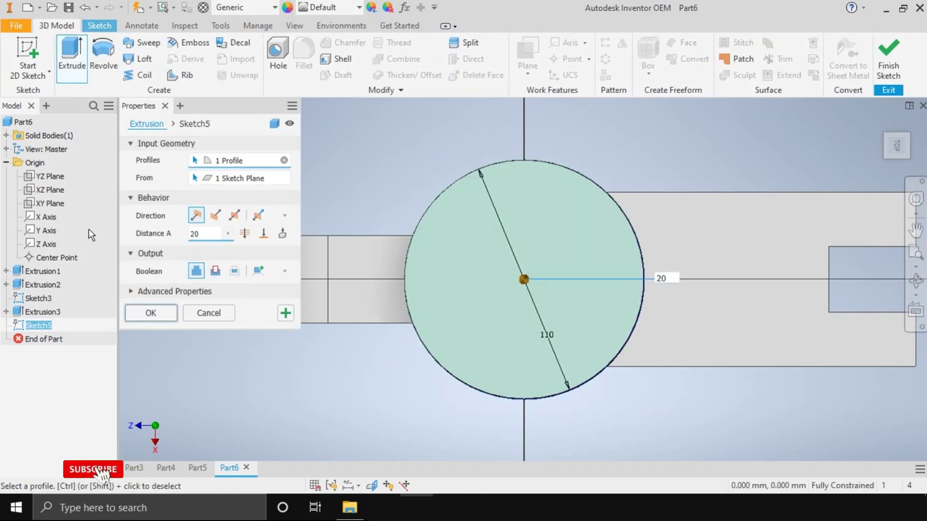
{"action": "key", "text": "Return"}
{"action": "left_click", "coordinate": [103, 53]}
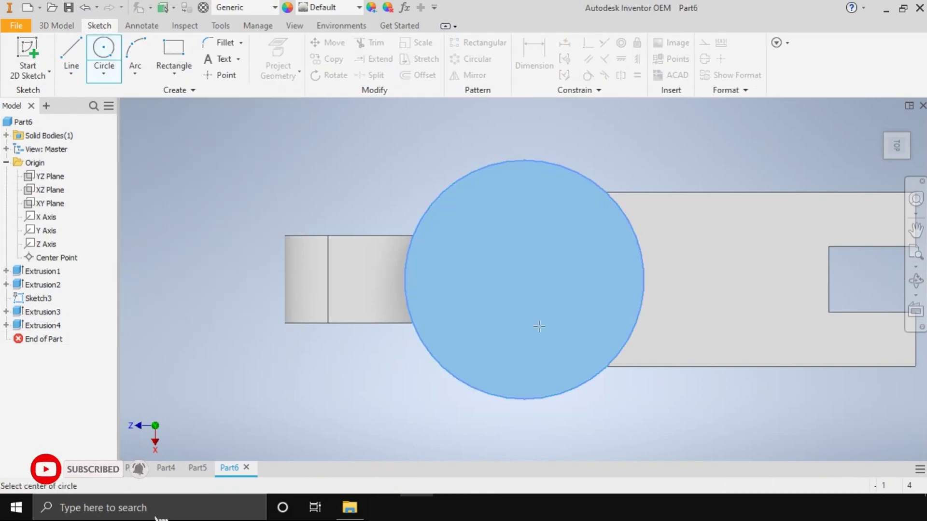
Step: Sketch a 140 mm circle at the origin and extrude it 20 mm as a flange
{"action": "left_click", "coordinate": [529, 295]}
{"action": "left_click", "coordinate": [524, 279]}
{"action": "type", "text": "140"}
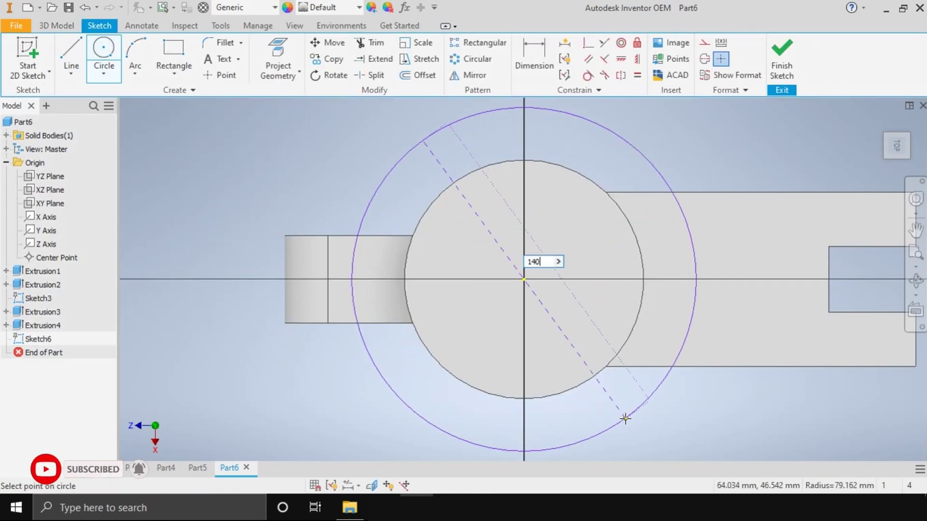
{"action": "key", "text": "Return"}
{"action": "key", "text": "e"}
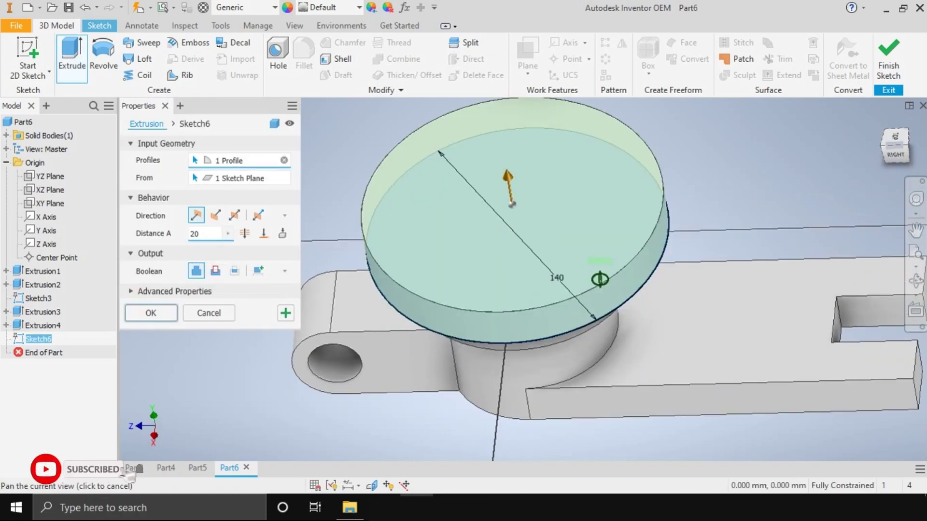
{"action": "left_click", "coordinate": [150, 313]}
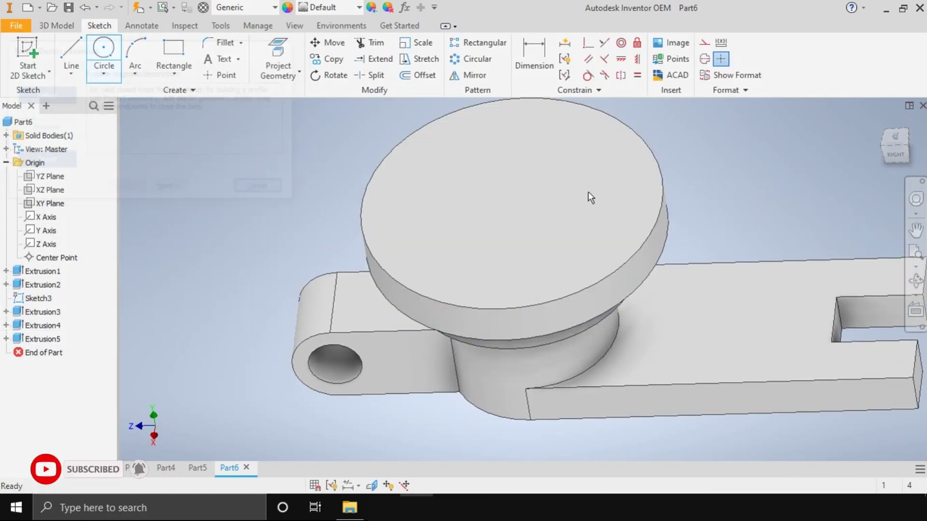
{"action": "right_click", "coordinate": [588, 193]}
Step: Sketch a 60 mm circle at the origin on the flange top and cut it through the part
{"action": "left_click", "coordinate": [560, 231]}
{"action": "left_click", "coordinate": [104, 48]}
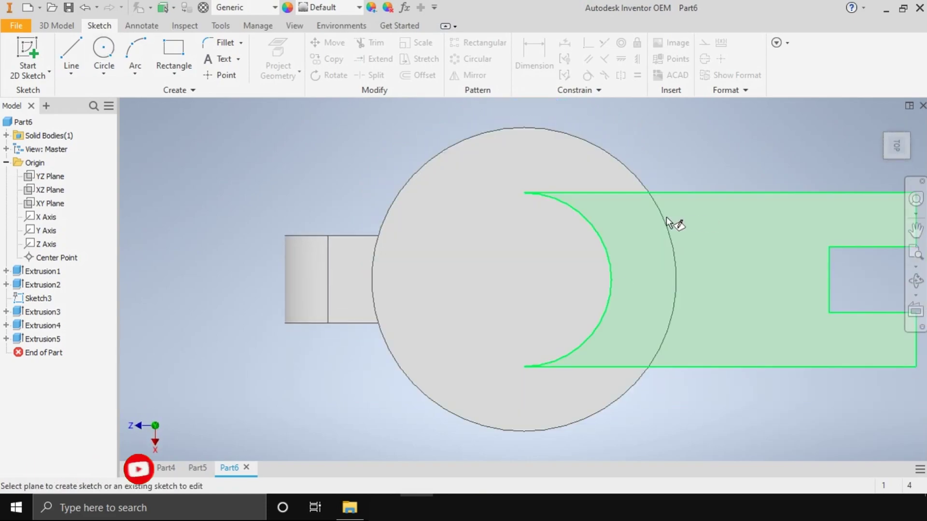
{"action": "left_click", "coordinate": [673, 222]}
{"action": "left_click", "coordinate": [524, 280]}
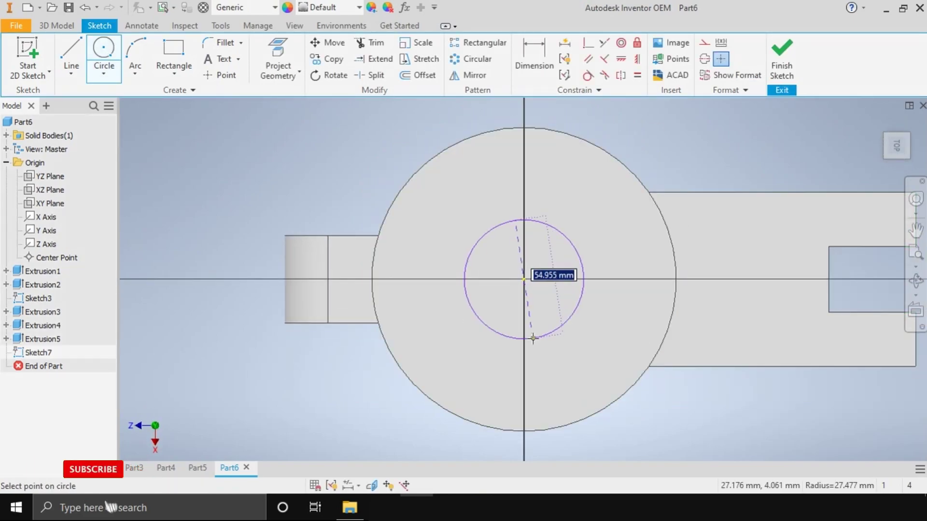
{"action": "type", "text": "60"}
{"action": "key", "text": "Return"}
{"action": "key", "text": "Escape"}
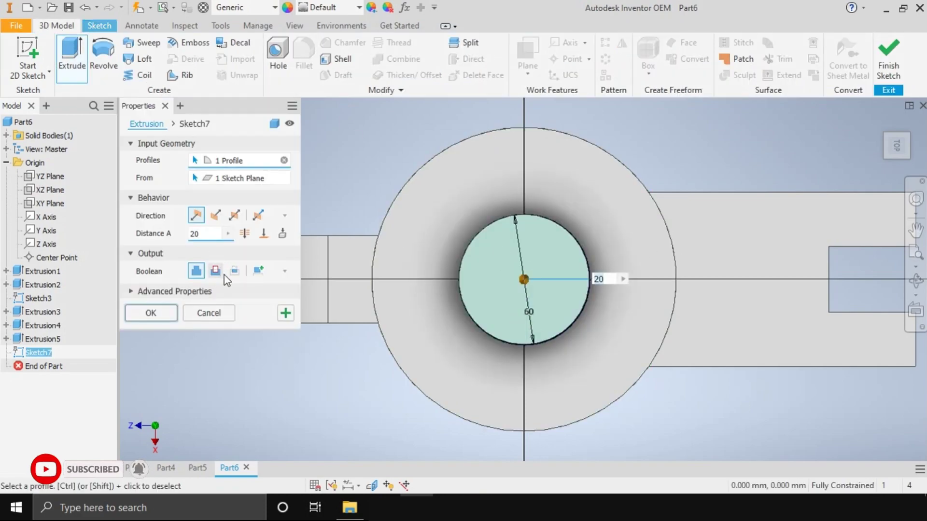
{"action": "left_click", "coordinate": [222, 273]}
{"action": "left_click_drag", "start_coordinate": [897, 144], "coordinate": [865, 174]}
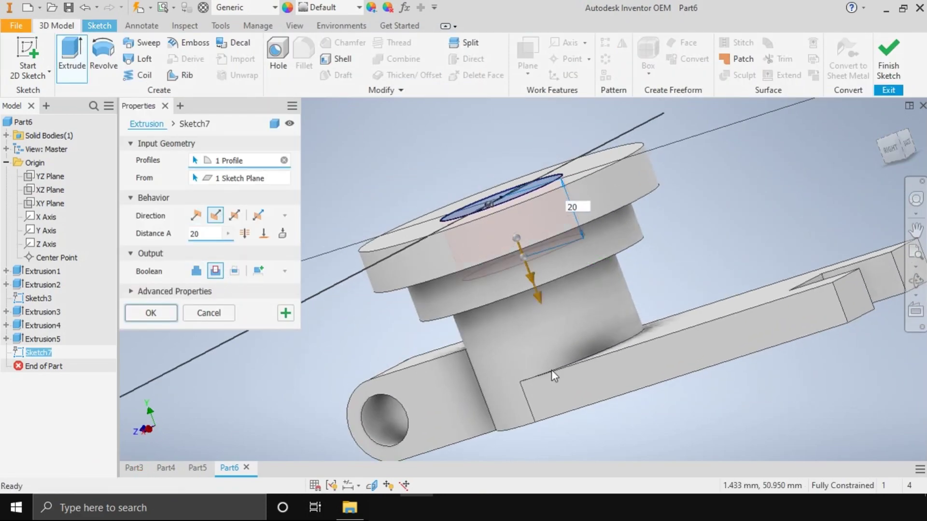
{"action": "left_click_drag", "start_coordinate": [536, 292], "coordinate": [870, 135]}
{"action": "left_click", "coordinate": [151, 313]}
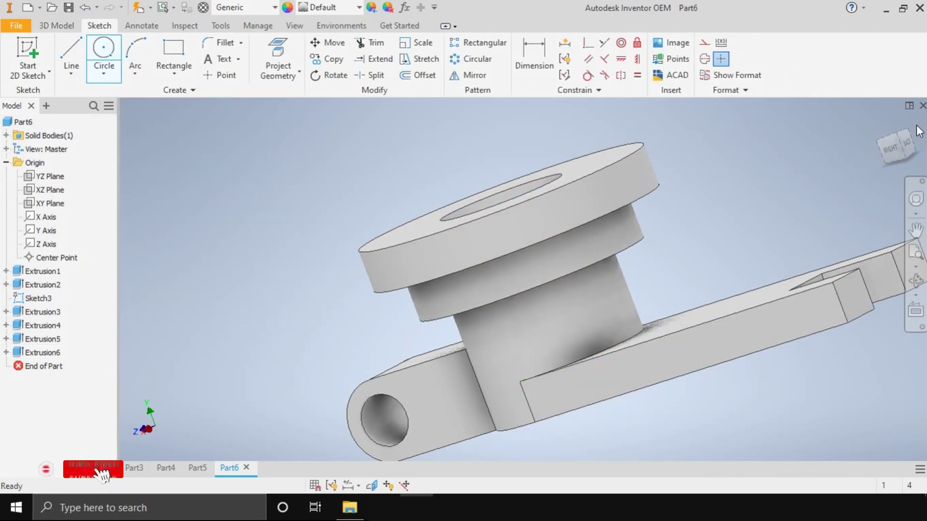
{"action": "left_click_drag", "start_coordinate": [899, 145], "coordinate": [795, 180]}
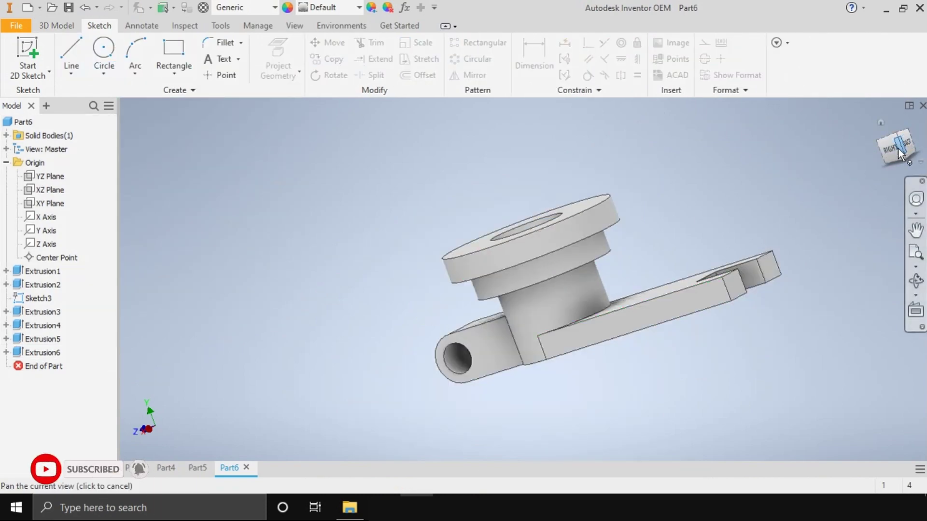
{"action": "left_click_drag", "start_coordinate": [901, 153], "coordinate": [893, 159]}
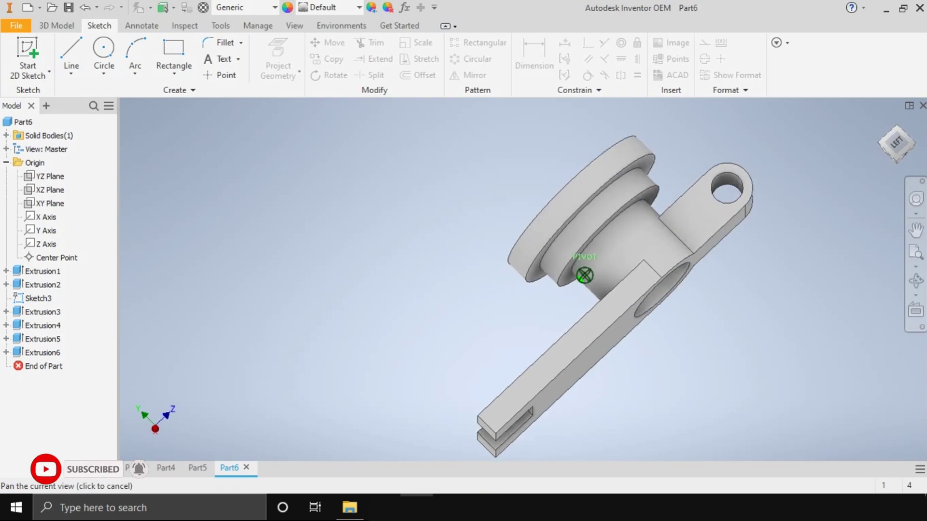
{"action": "left_click_drag", "start_coordinate": [893, 160], "coordinate": [885, 143]}
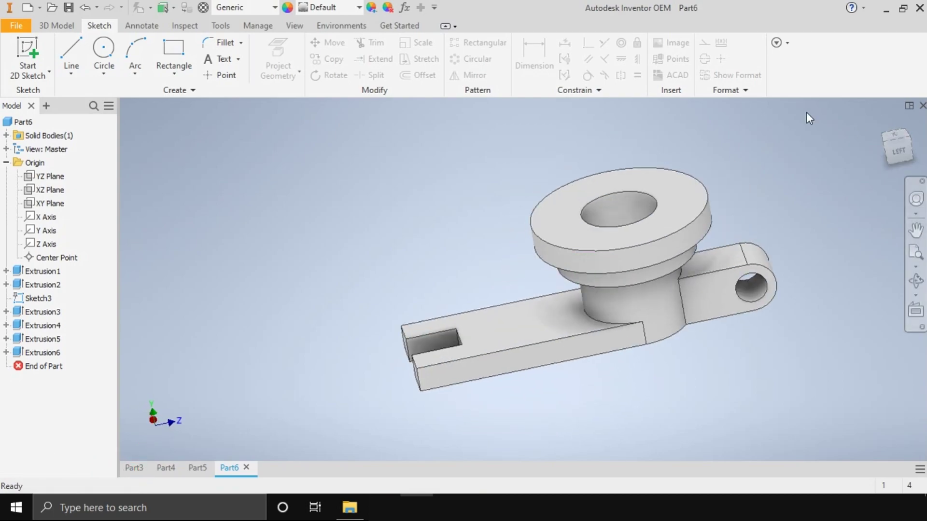
{"action": "left_click", "coordinate": [885, 143]}
{"action": "left_click", "coordinate": [914, 139]}
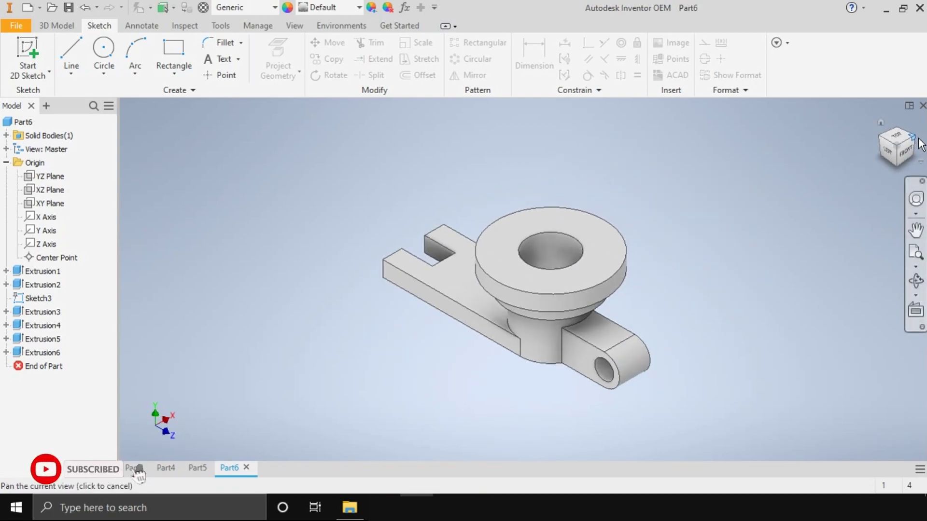
{"action": "left_click", "coordinate": [20, 122]}
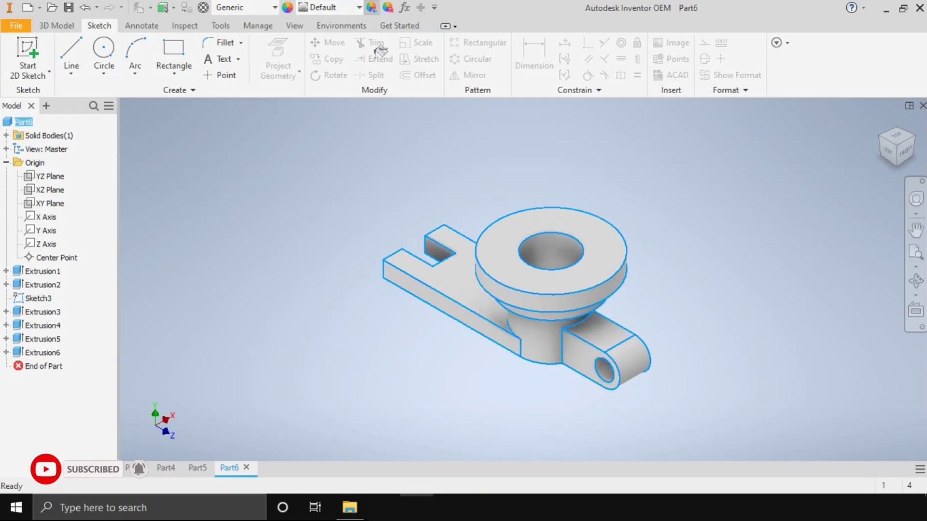
Step: Apply a lime green colour (RGB 183, 255, 0) to the whole part
{"action": "left_click", "coordinate": [371, 7]}
{"action": "left_click", "coordinate": [549, 135]}
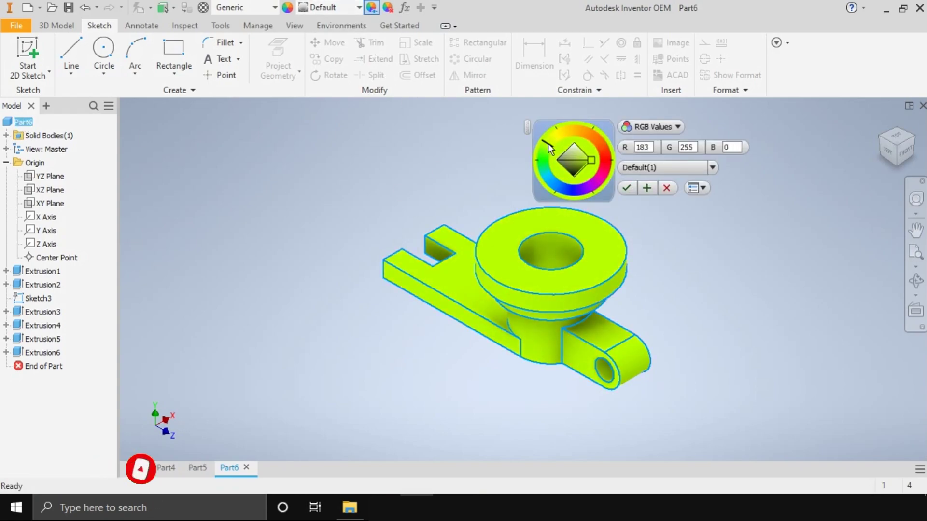
{"action": "left_click", "coordinate": [586, 158]}
{"action": "left_click", "coordinate": [627, 188]}
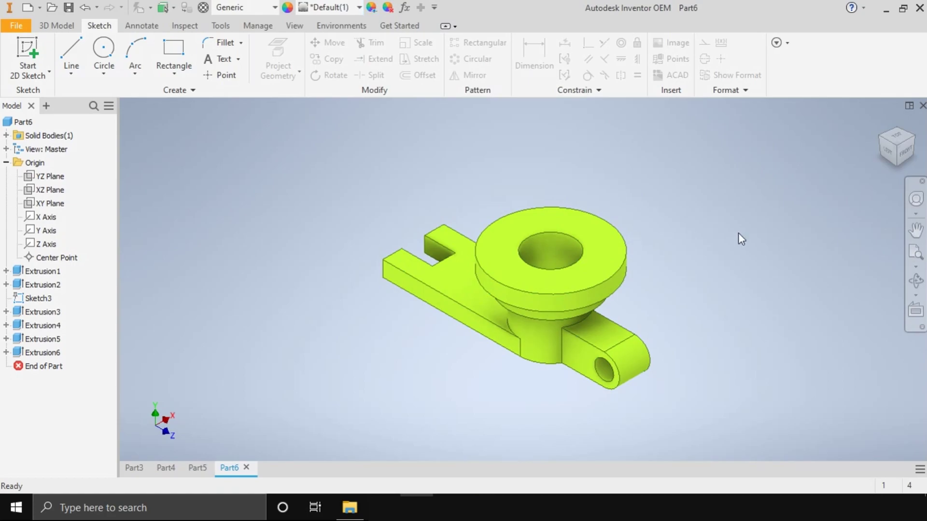